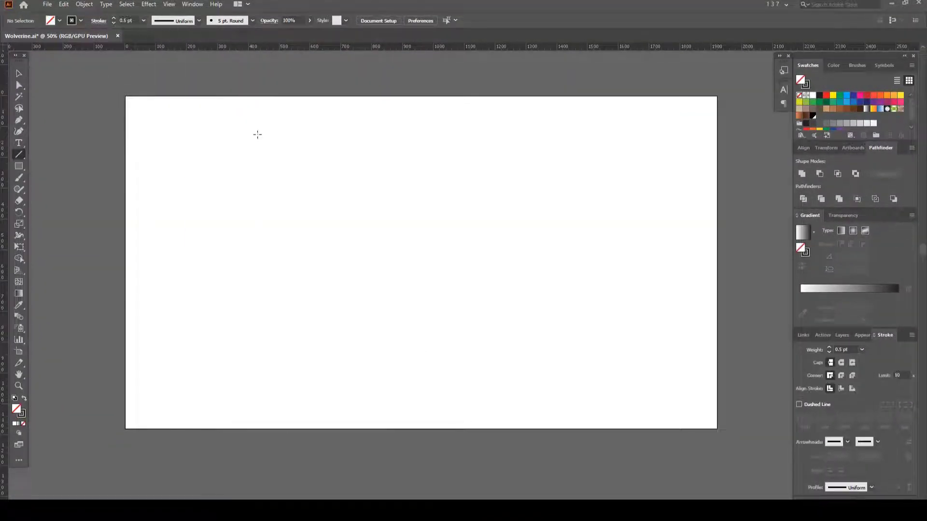
Draw a vertical centre line and three horizontal lines crossing it, viewed at 100%.
left_click_drag(256, 395, 257, 406)
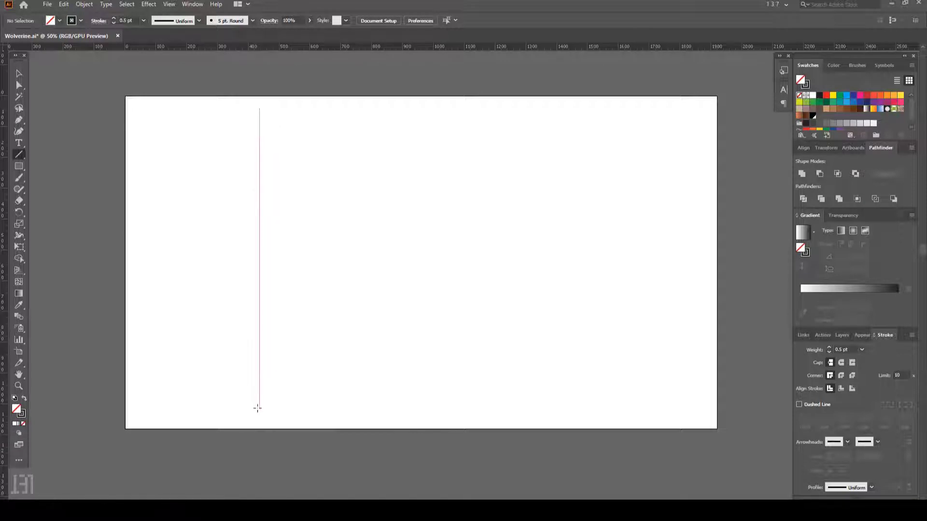
key("v")
key("ctrl+1")
left_click_drag(256, 108, 352, 108)
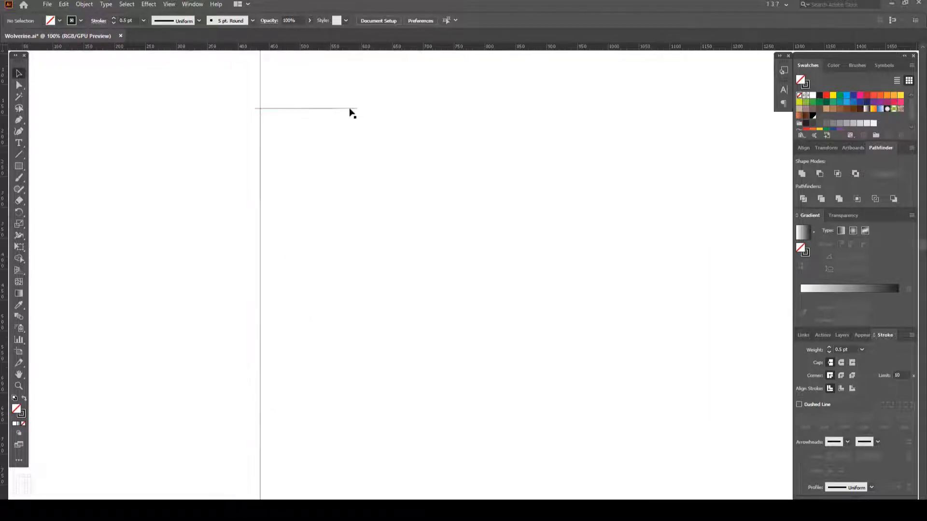
left_click_drag(254, 196, 357, 197)
left_click_drag(253, 241, 354, 241)
key("v")
Copy a horizontal line downward and repeat the copy to add more guide lines, then deselect.
left_click_drag(327, 273, 323, 414)
scroll(312, 368, "down", 2)
key("ctrl+minus")
key("ctrl+a")
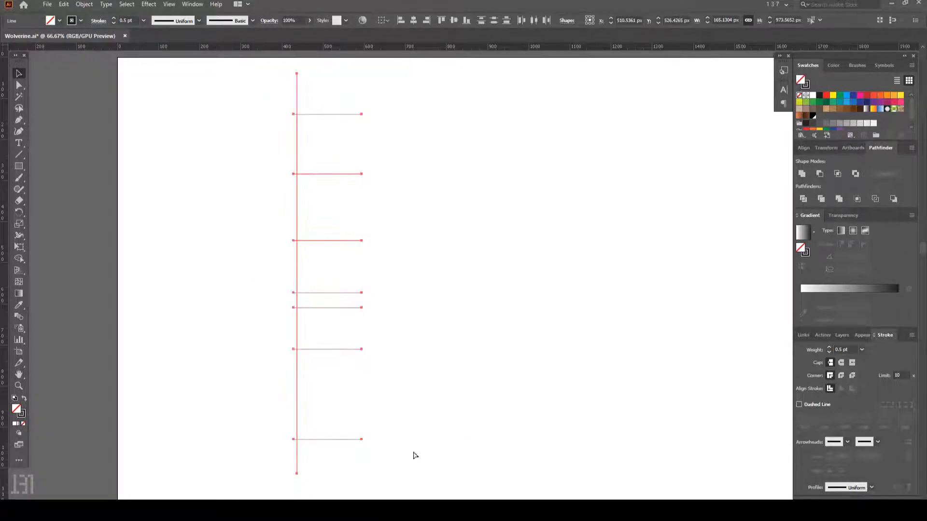
left_click(414, 401)
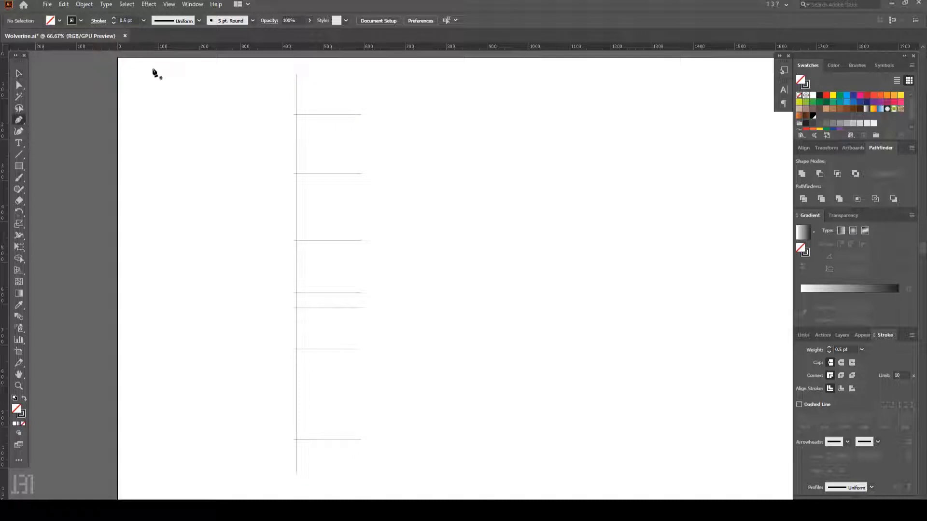
Set the stroke weight to 1 pt and draw the nose base line from the junction.
left_click(144, 21)
left_click(164, 73)
scroll(293, 289, "up", 3)
scroll(297, 271, "up", 1)
left_click(306, 302)
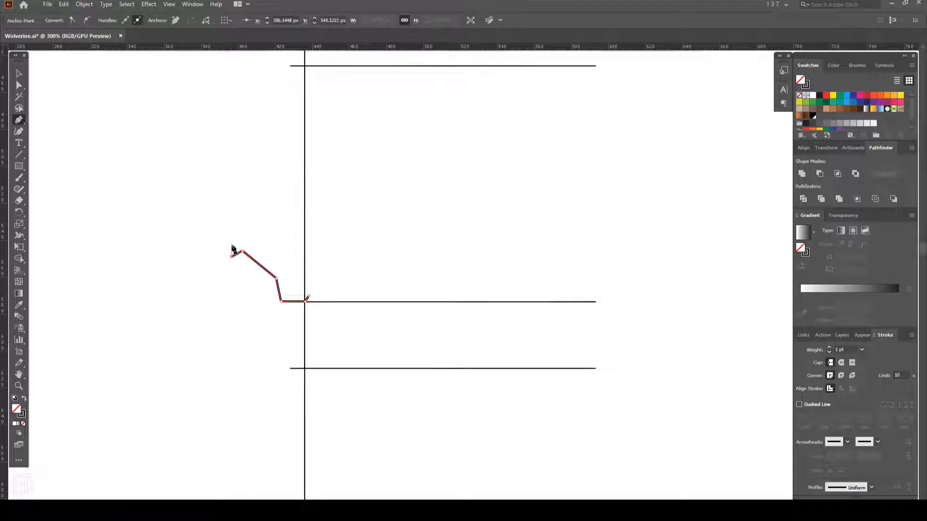
left_click(260, 223)
key("Escape")
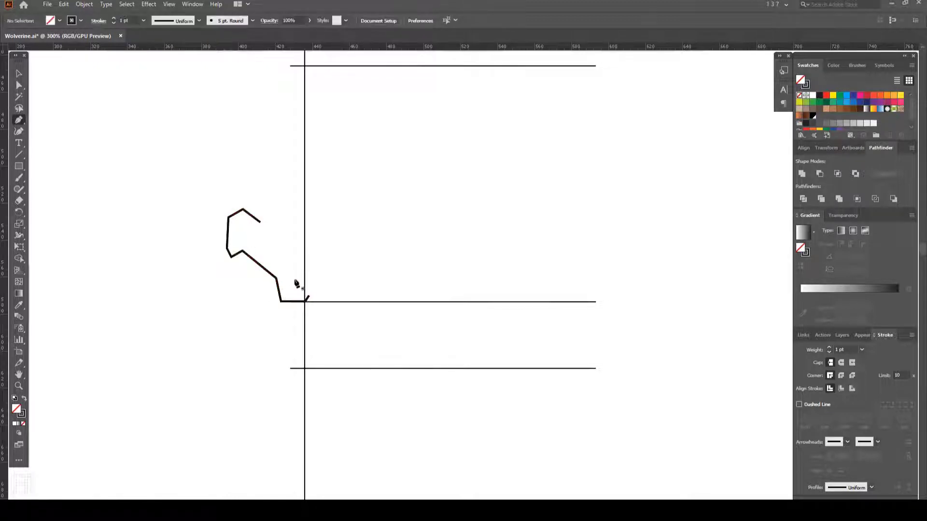
Draw the angular nose line from the nostril up toward the bridge.
left_click(246, 224)
left_click(271, 183)
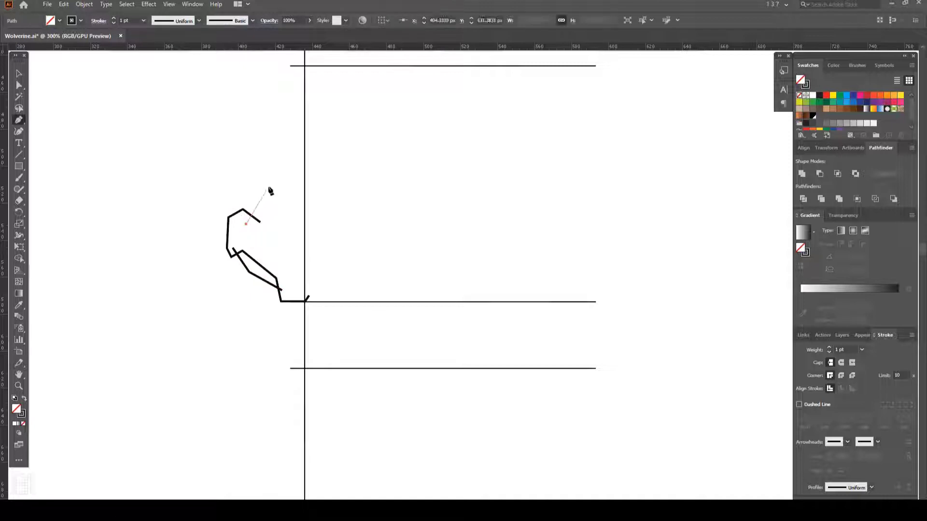
left_click_drag(282, 154, 287, 272)
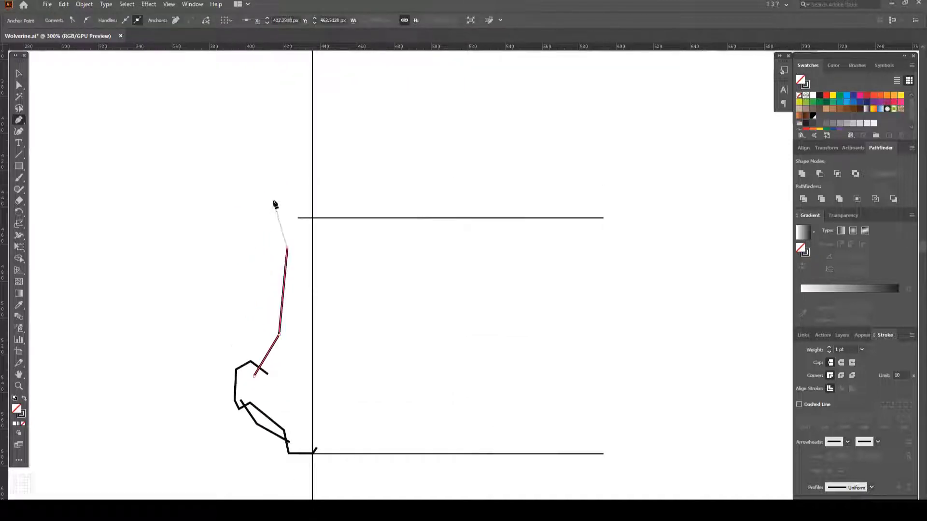
left_click(274, 200)
left_click_drag(274, 200, 279, 288)
left_click(298, 269)
key("Escape")
Add a short nostril crease line beside the nose.
scroll(290, 377, "down", 2)
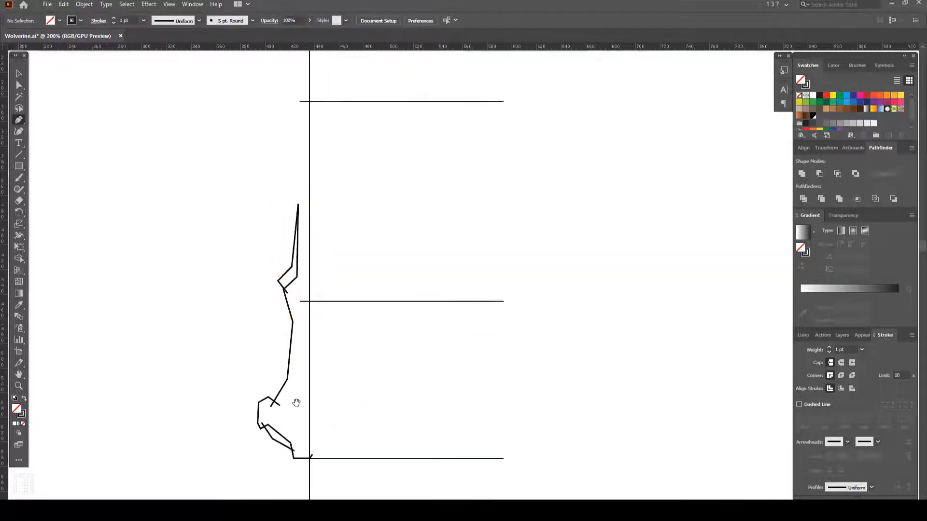
scroll(299, 386, "up", 2)
scroll(271, 338, "up", 2)
left_click(259, 329)
left_click(268, 307)
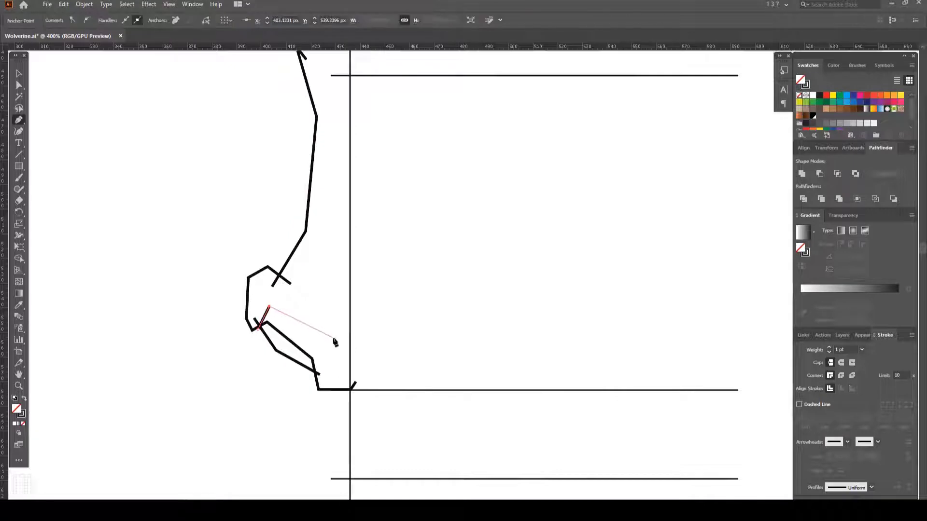
scroll(365, 344, "down", 2)
scroll(386, 290, "up", 1)
Draw the closed, pointed eyebrow shape running left from the nose bridge.
left_click(398, 276)
left_click(361, 277)
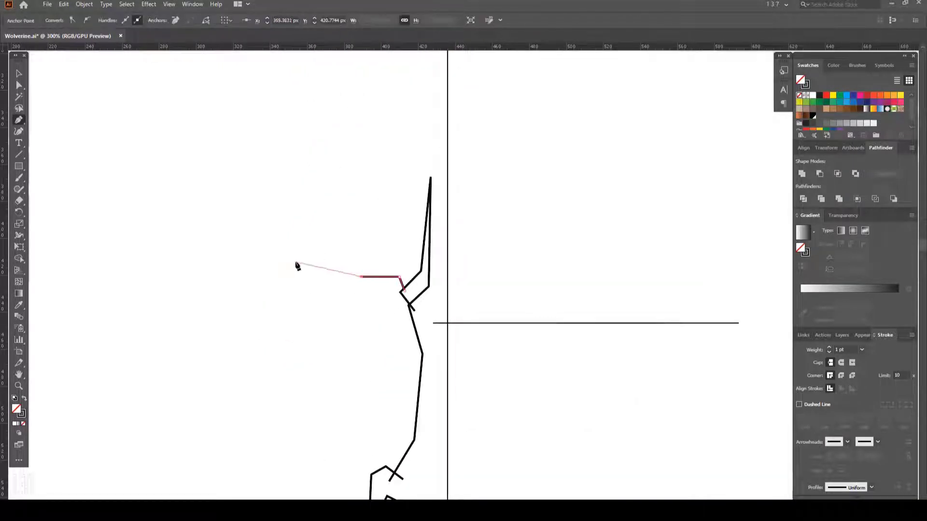
left_click(366, 323)
left_click(347, 313)
left_click(387, 315)
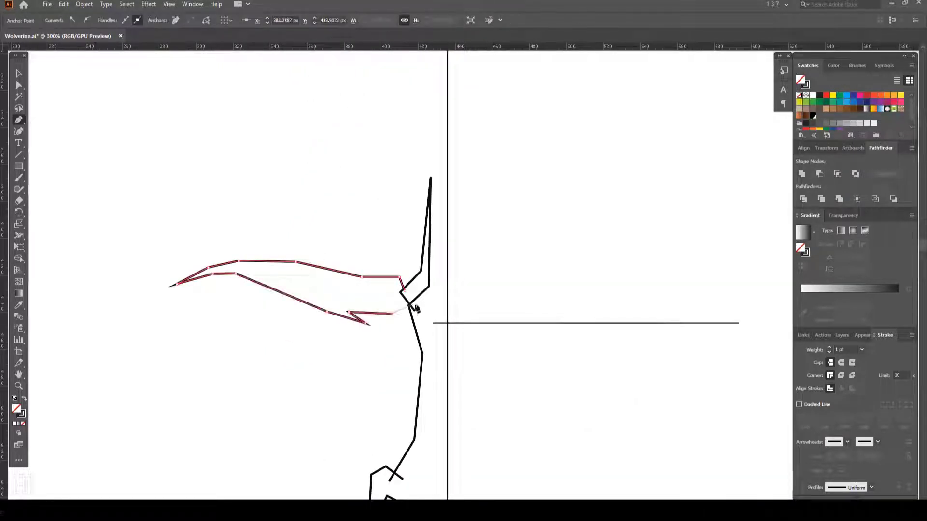
Draw the jagged brow spike above the eyebrow as a closed shape.
left_click(409, 304)
scroll(356, 261, "down", 1)
left_click(360, 280)
left_click(325, 257)
left_click(333, 268)
left_click(287, 278)
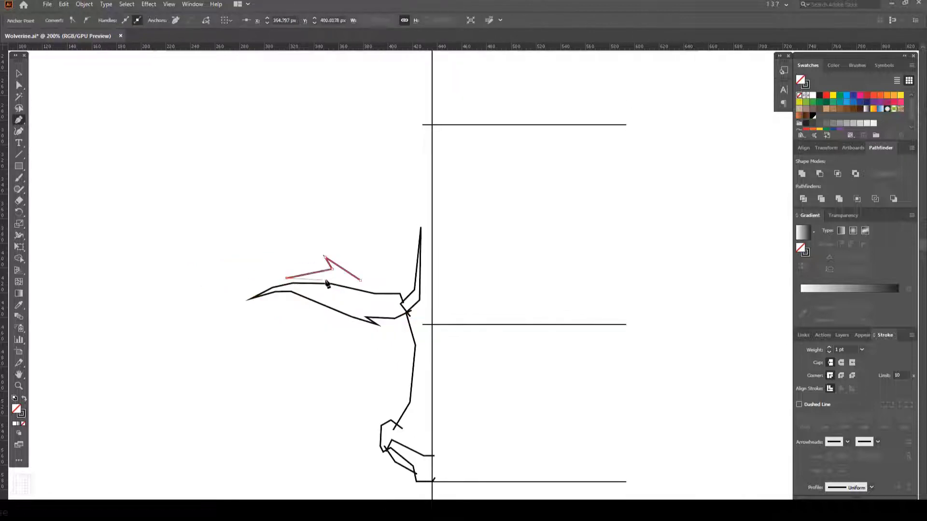
left_click(359, 280)
scroll(357, 290, "up", 1)
Outline the eye along the upper eyelid, outer corner and lower edge.
left_click(387, 315)
left_click(337, 291)
left_click(299, 291)
left_click(259, 304)
Close the eye shape and draw the lower eyelid line beneath it.
left_click(387, 315)
left_click_drag(343, 340, 372, 338)
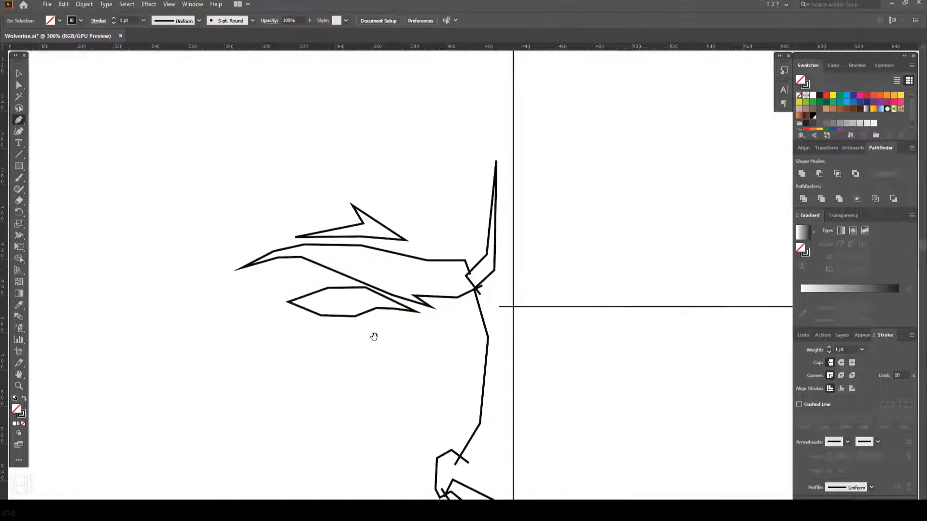
left_click(359, 340)
left_click(328, 343)
left_click(290, 315)
left_click(402, 332, "ctrl")
Begin the head outline at the top centre and trace to the upper left corner.
scroll(388, 341, "down", 1)
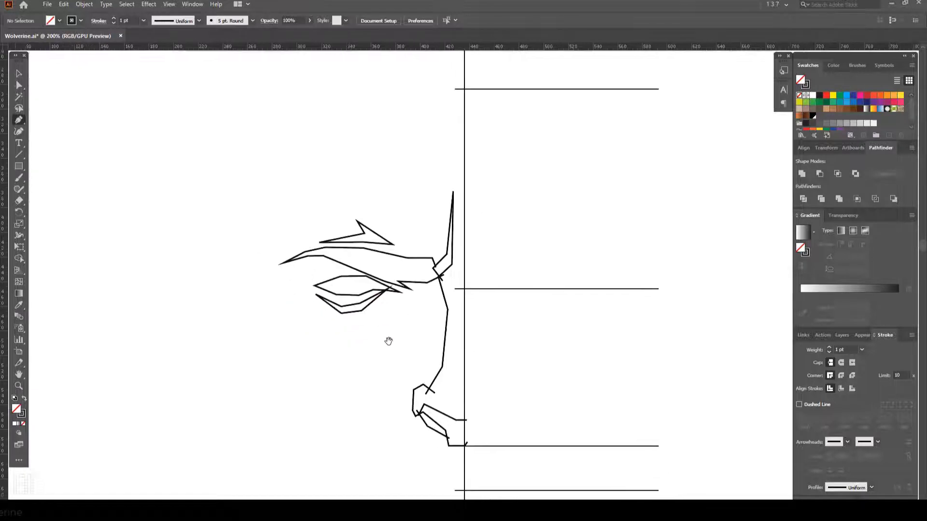
scroll(420, 222, "up", 1)
left_click(432, 229)
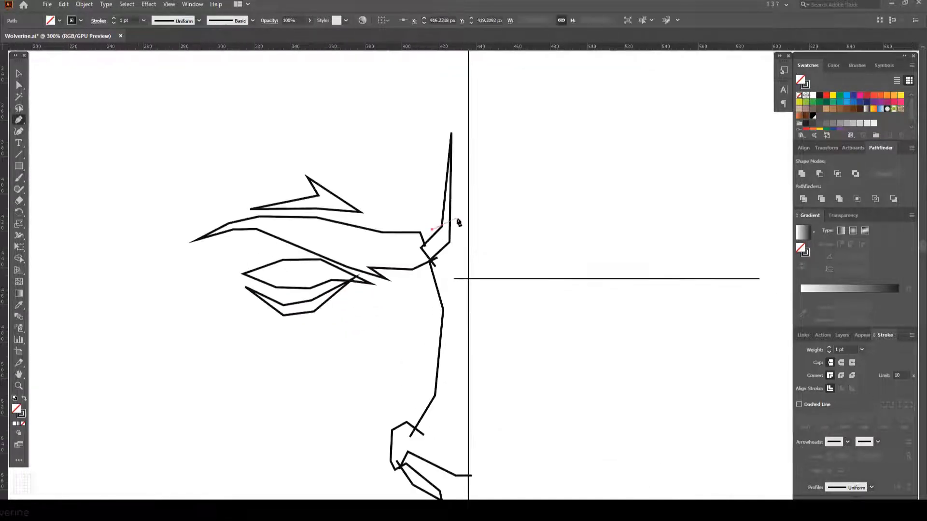
scroll(449, 209, "left", 3)
scroll(398, 352, "up", 5)
left_click(573, 139)
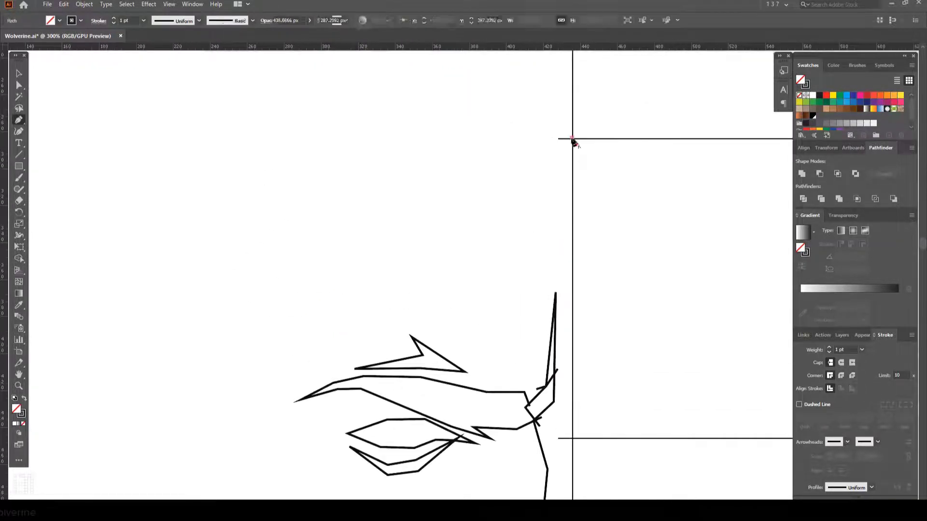
left_click(513, 137)
left_click(418, 119)
Run the head outline down the side of the face past the temple.
scroll(309, 232, "down", 3)
left_click(321, 255)
scroll(323, 290, "down", 2)
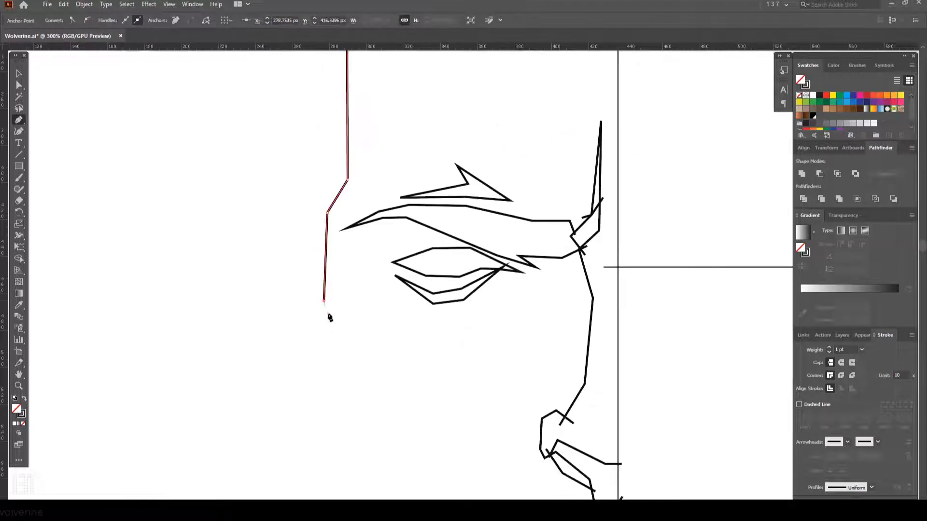
left_click(327, 314)
scroll(326, 315, "down", 4)
left_click(324, 295)
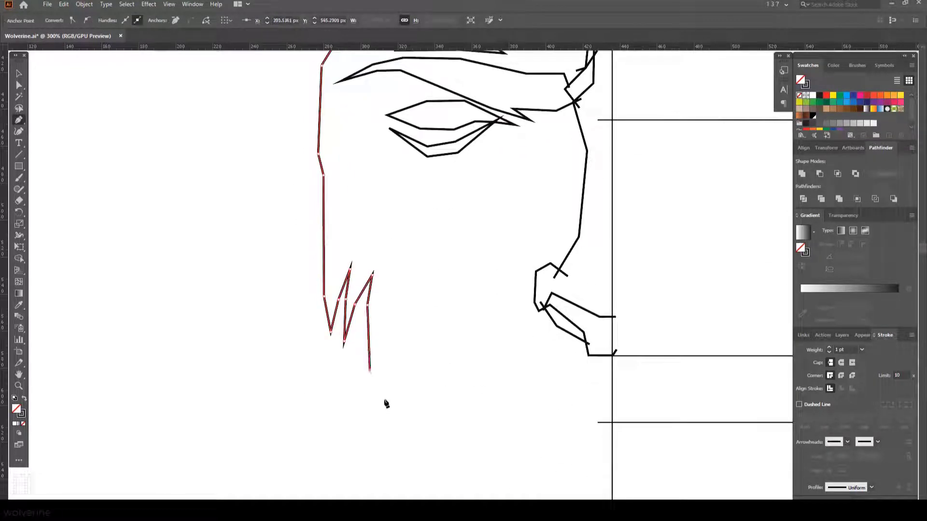
Add jagged sideburn spikes along the jaw and bring the outline to the chin.
left_click(483, 384)
left_click(470, 407)
scroll(470, 407, "down", 3)
scroll(470, 407, "right", 1)
left_click(529, 439)
scroll(527, 435, "down", 3)
scroll(527, 435, "right", 1)
left_click(520, 374)
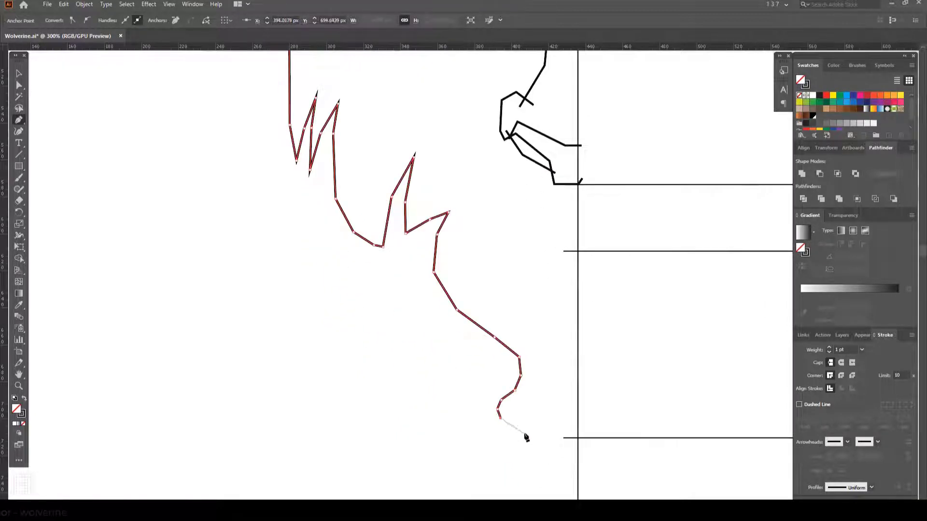
Finish the head path and start a new outline running up-left from the chin beside the jaw.
key("Escape")
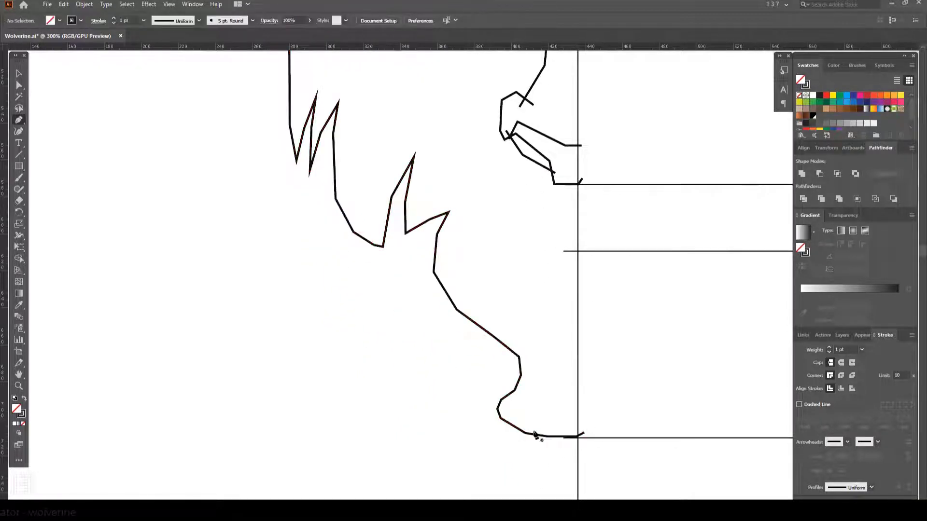
left_click(533, 431)
left_click(477, 426)
left_click(428, 398)
left_click(284, 241)
Trace the ear's lower point, pointed tip and inner edge.
scroll(284, 241, "up", 3)
scroll(283, 240, "left", 1)
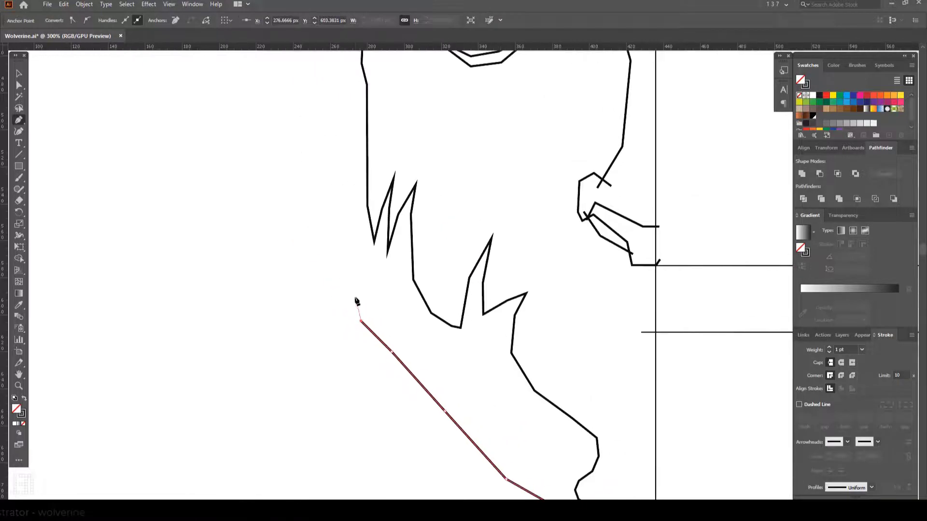
left_click(296, 266)
left_click(279, 221)
left_click(305, 260)
left_click(331, 275)
left_click(360, 275)
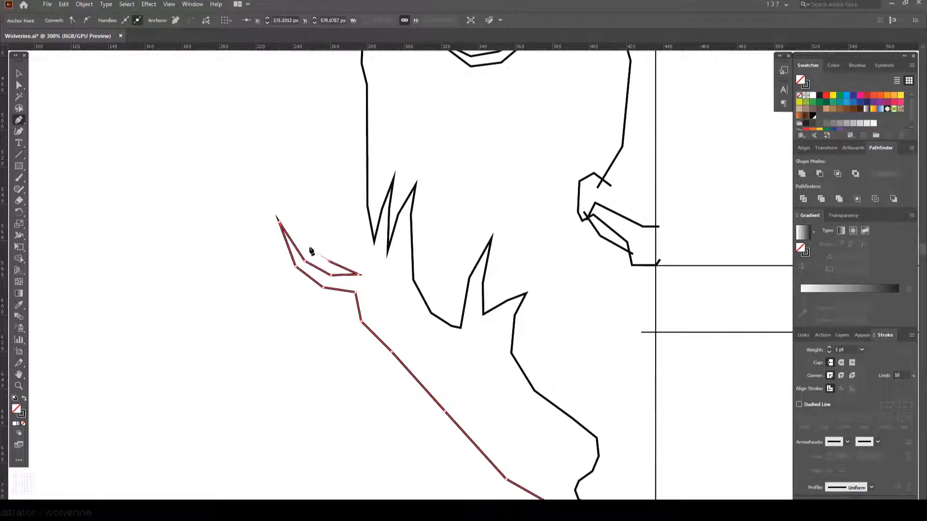
Continue the ear outline upward and shape the top of the ear.
left_click(317, 199)
left_click(339, 186)
scroll(340, 187, "up", 3)
scroll(339, 186, "left", 3)
scroll(407, 250, "up", 3)
left_click(434, 333)
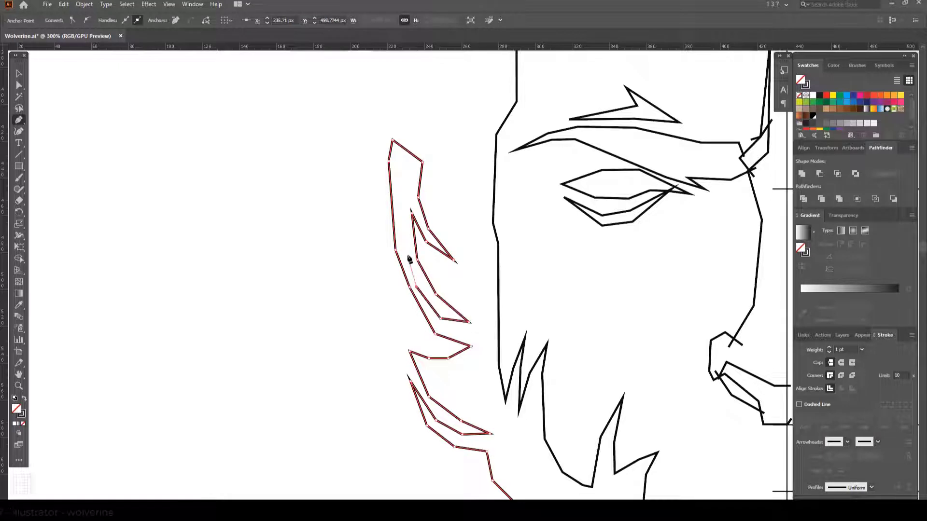
Extend the outline up from the ear into curving hair spikes.
scroll(409, 259, "down", 1)
scroll(362, 259, "up", 3)
scroll(362, 259, "left", 1)
left_click(390, 300)
left_click(356, 256)
left_click(349, 200)
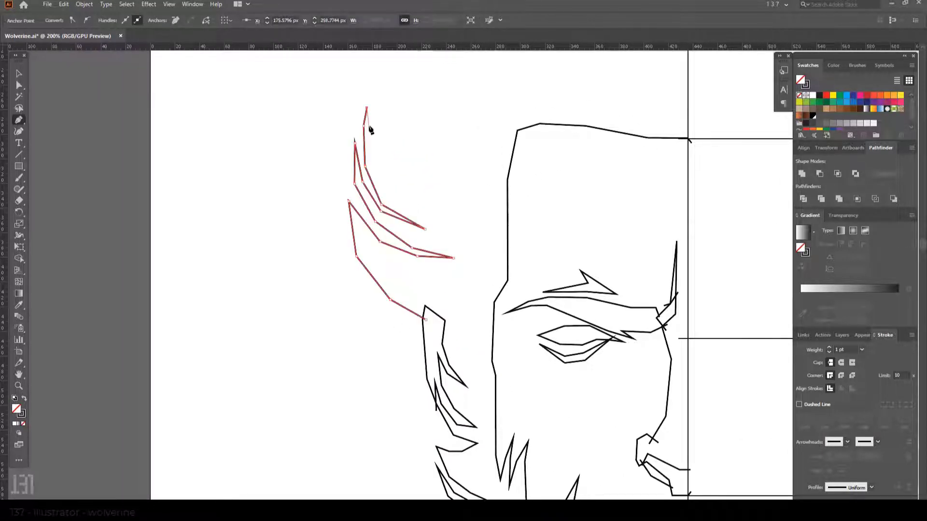
Sweep the hair up to the tall spike's tip and finish the hair line.
left_click(445, 83)
scroll(467, 204, "up", 3)
scroll(467, 203, "left", 1)
left_click(659, 67)
scroll(640, 115, "up", 2)
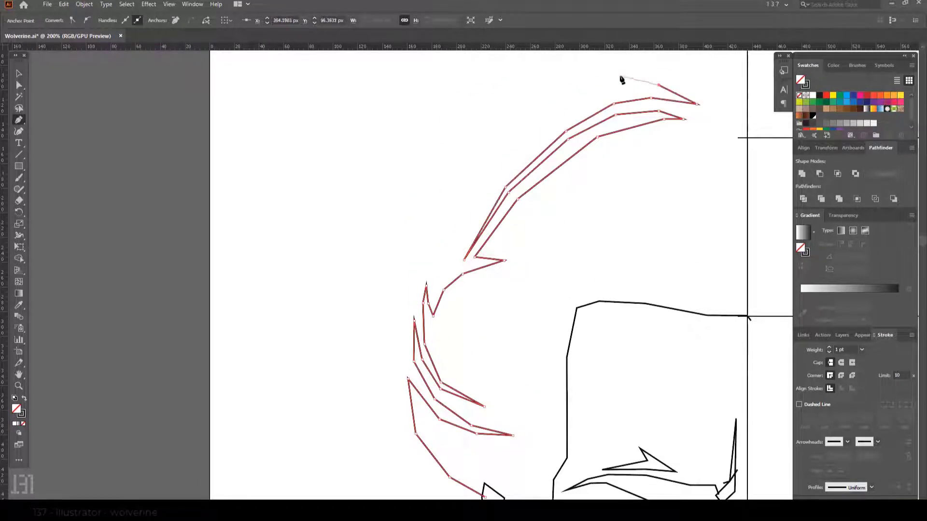
left_click(748, 138)
left_click(749, 173, "ctrl")
scroll(748, 174, "down", 5)
Finish the face outline points and trace the left cheek line down the face.
left_click(523, 289)
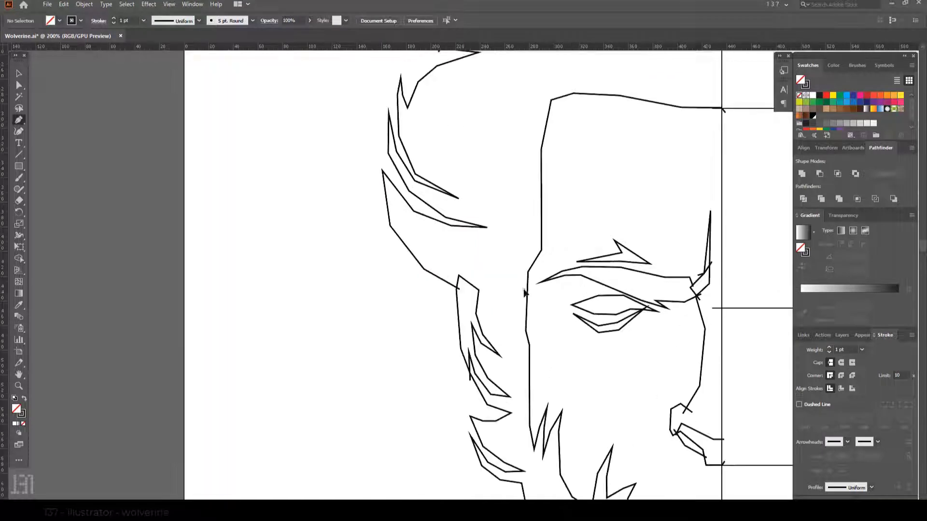
left_click(555, 276)
left_click(610, 144, "ctrl")
scroll(610, 145, "down", 3)
scroll(610, 145, "right", 2)
left_click(449, 176)
left_click(502, 210)
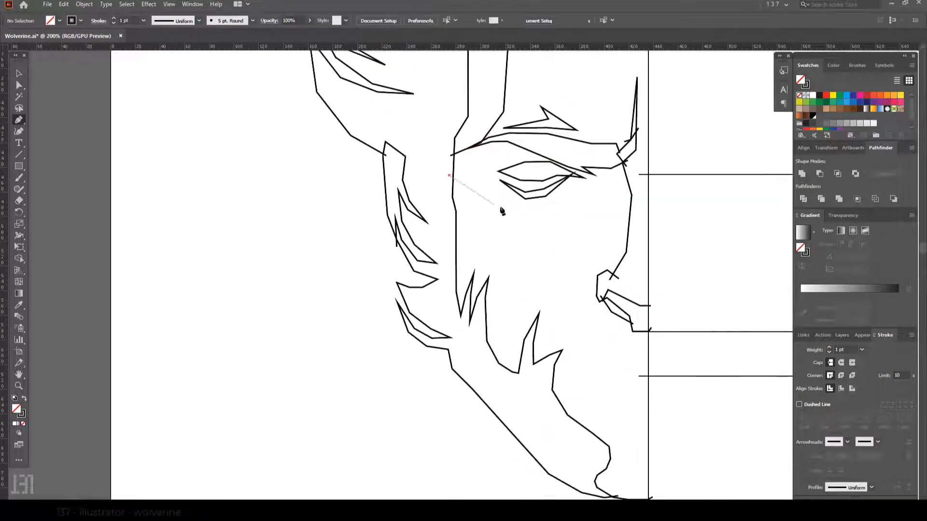
left_click(525, 249)
left_click(517, 386, "ctrl")
Trace the short line beside the nose and the angular mustache line.
left_click(547, 357)
left_click(542, 342)
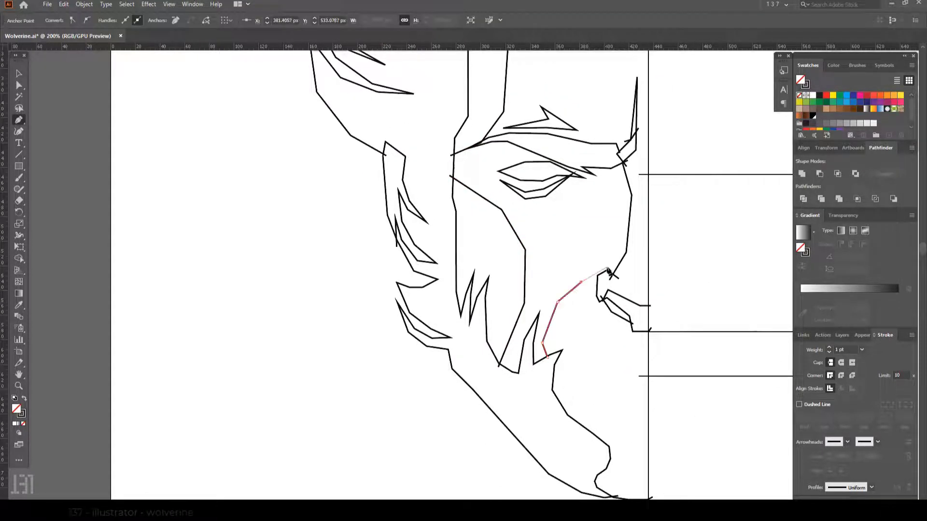
left_click(533, 380, "ctrl")
scroll(533, 380, "up", 5)
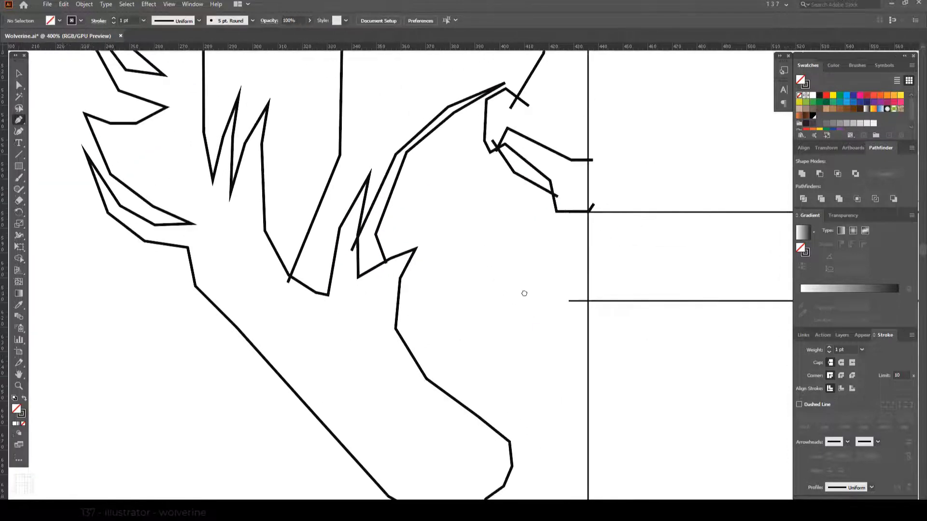
left_click(577, 287)
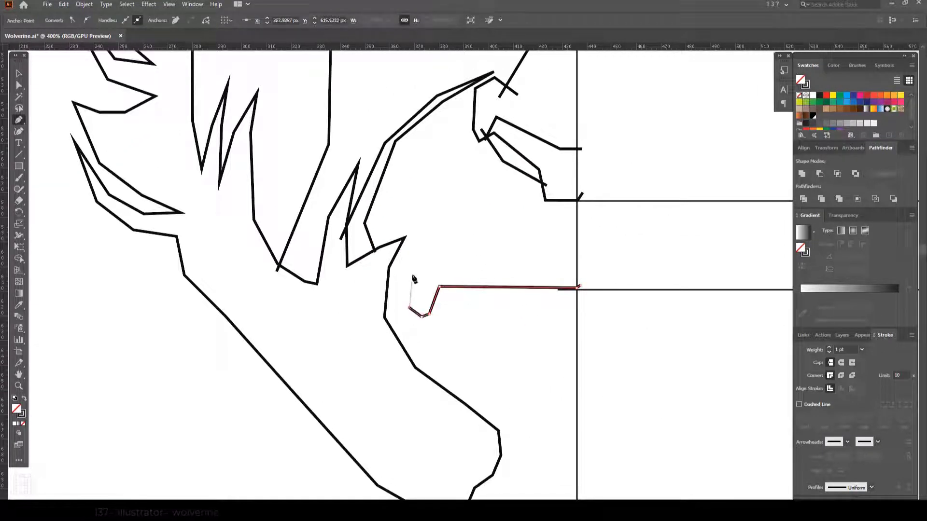
left_click(545, 266)
left_click(581, 280)
left_click(451, 307, "ctrl")
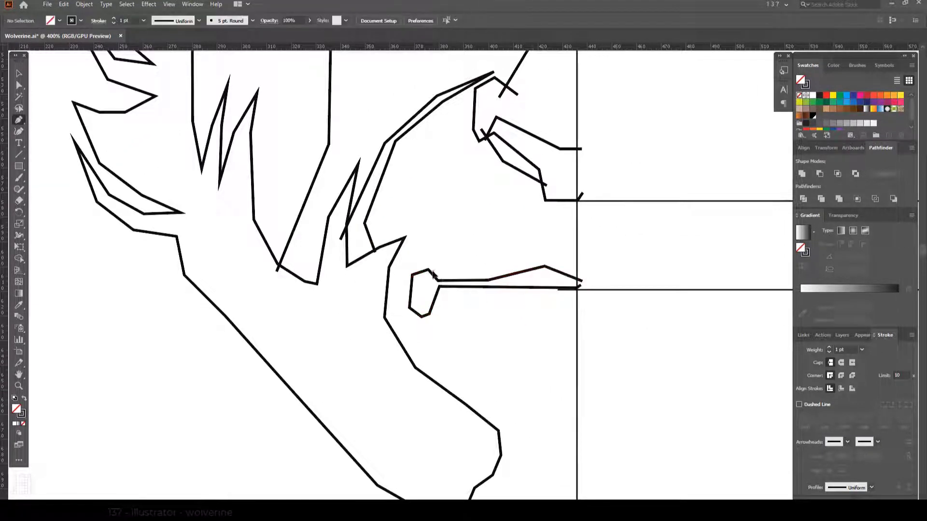
scroll(433, 274, "down", 2)
scroll(433, 275, "right", 2)
Draw the upper lip line and the zigzag lower lip line from the centre.
left_click(528, 264)
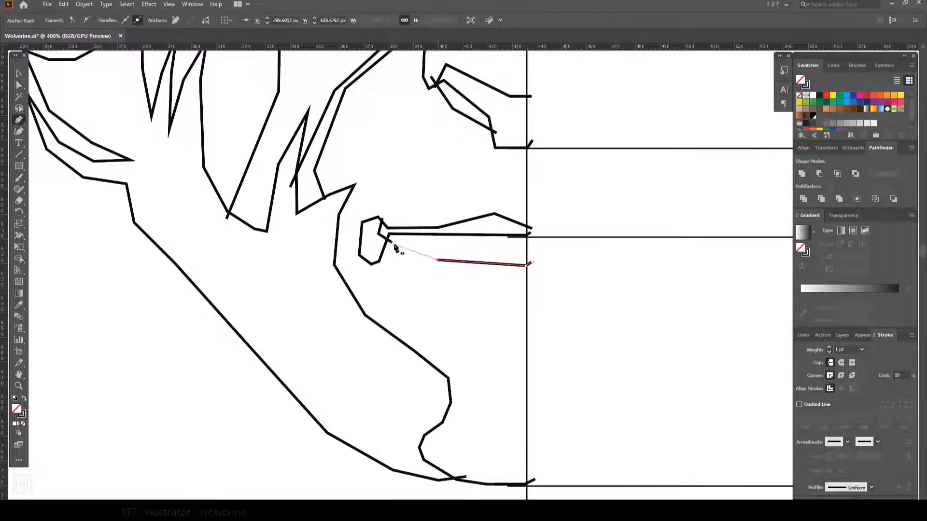
left_click(387, 236)
left_click(482, 276, "ctrl")
left_click(528, 287)
left_click(480, 291)
left_click(452, 311)
left_click(549, 317, "ctrl")
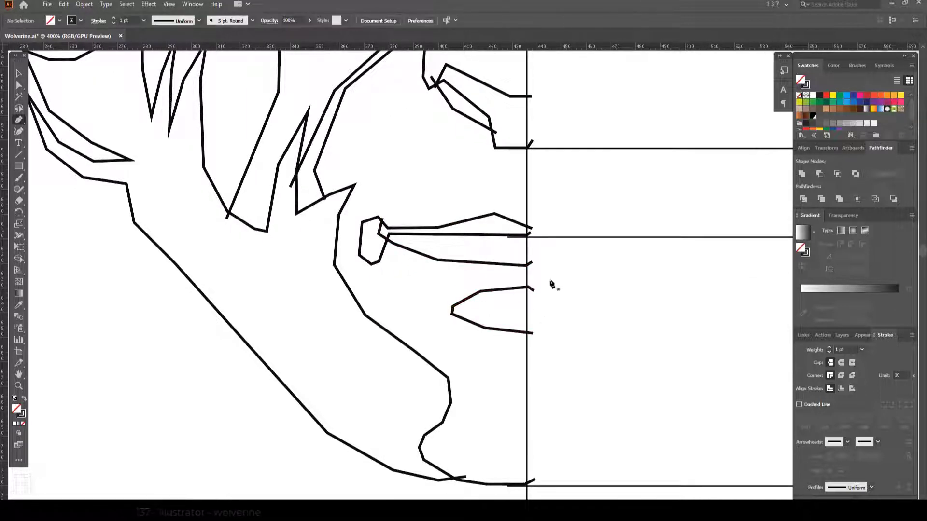
Draw a short chin line near the centre and begin the inner mouth line.
left_click_drag(541, 411, 497, 383)
left_click(513, 378)
left_click(498, 386)
left_click(498, 427)
left_click(528, 275, "ctrl")
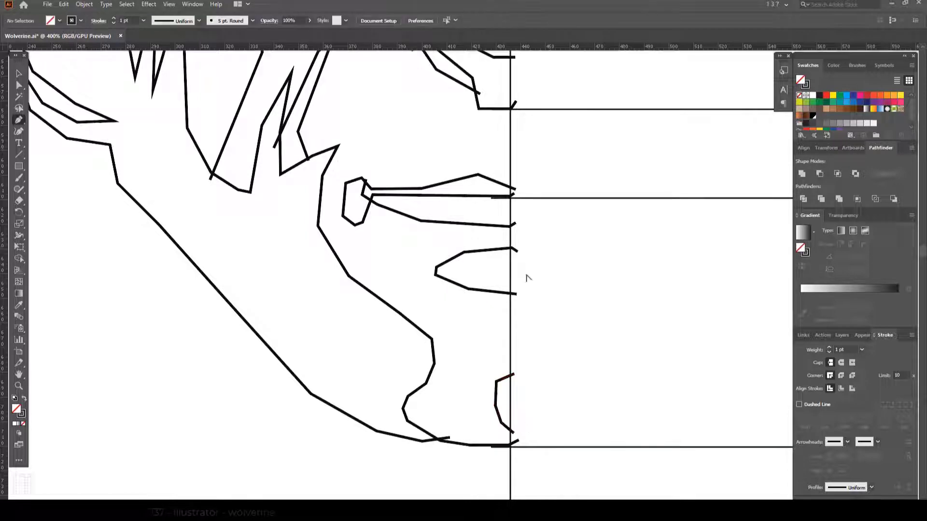
scroll(532, 218, "up", 1)
left_click(530, 209)
left_click(506, 209)
left_click(469, 216)
Complete the inner mouth line and draw the straight neck line, undoing stray outline points.
left_click(523, 235)
scroll(554, 227, "down", 3)
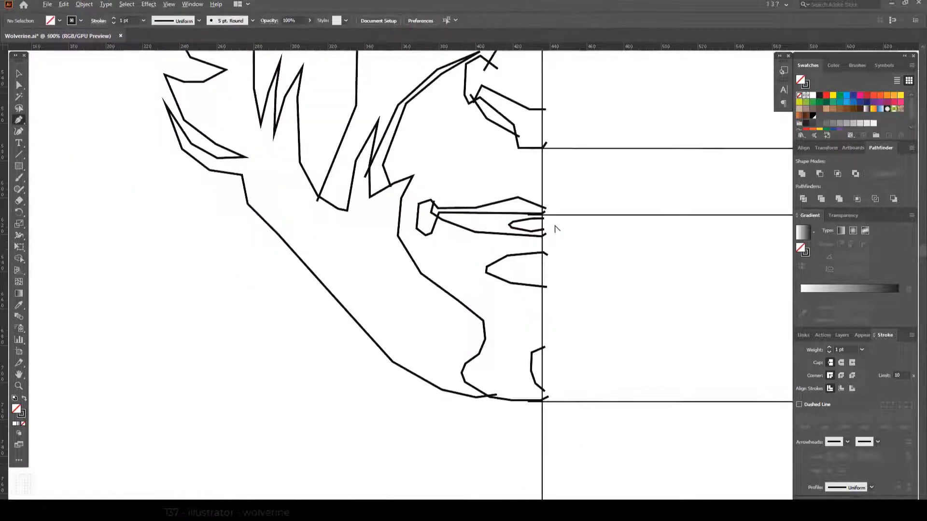
scroll(482, 193, "down", 2)
left_click(441, 159)
left_click(441, 383)
scroll(441, 383, "down", 2)
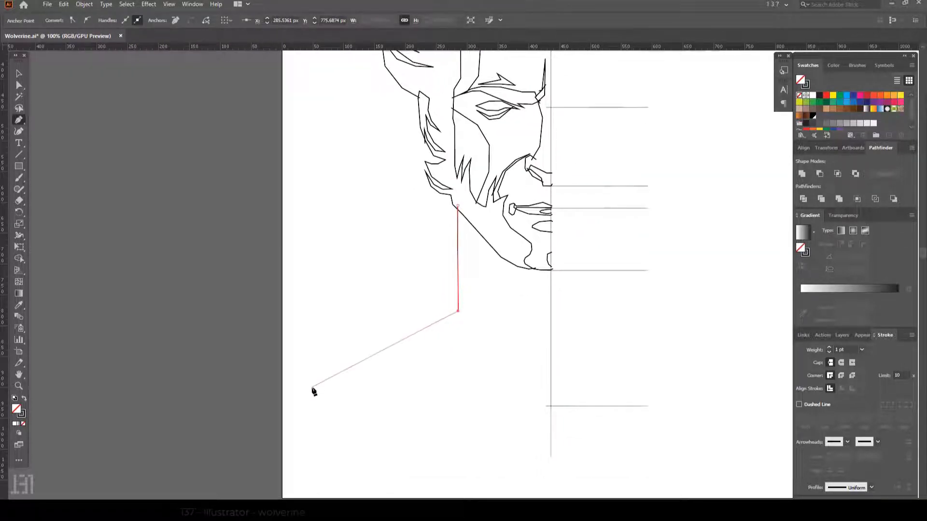
scroll(282, 402, "down", 2)
left_click(275, 434)
scroll(492, 429, "right", 3)
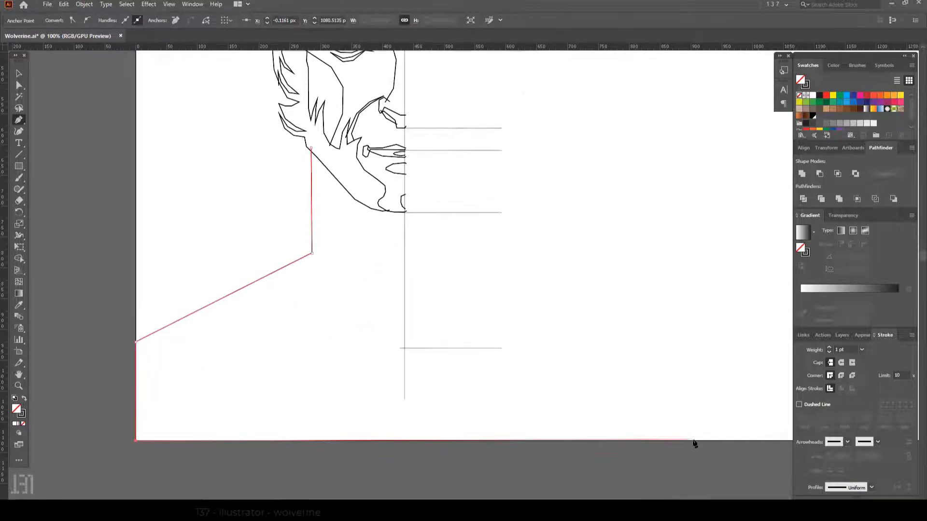
left_click(694, 440)
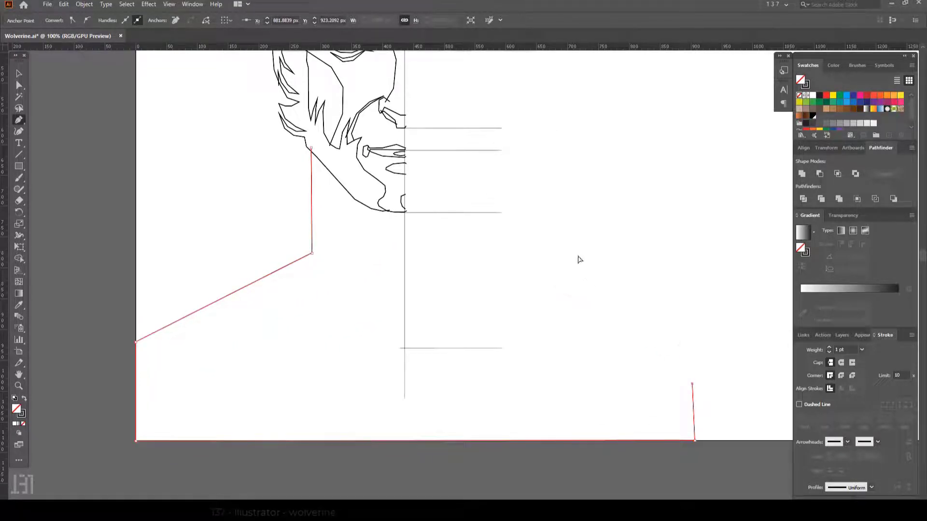
key("ctrl+z")
key("ctrl+z")
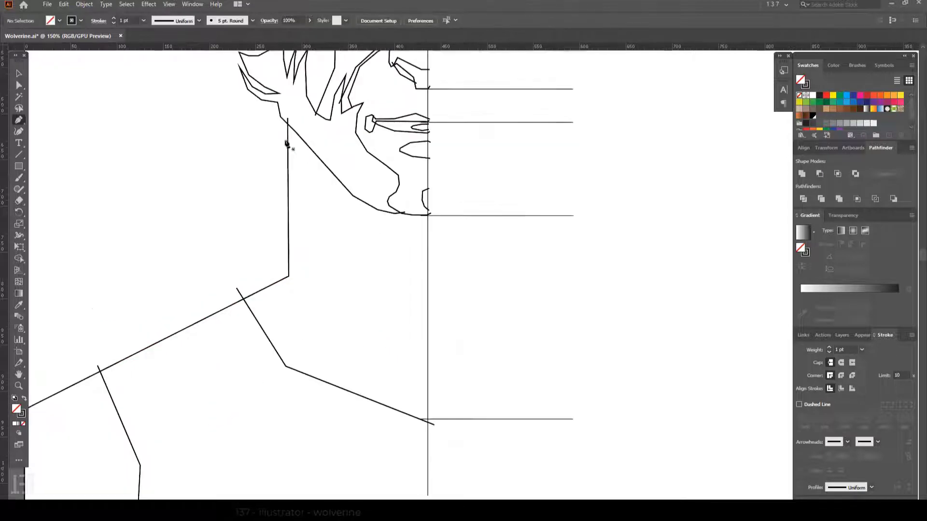
Draw a collar line angling from the neck toward the centre.
left_click(286, 143)
scroll(430, 316, "up", 2)
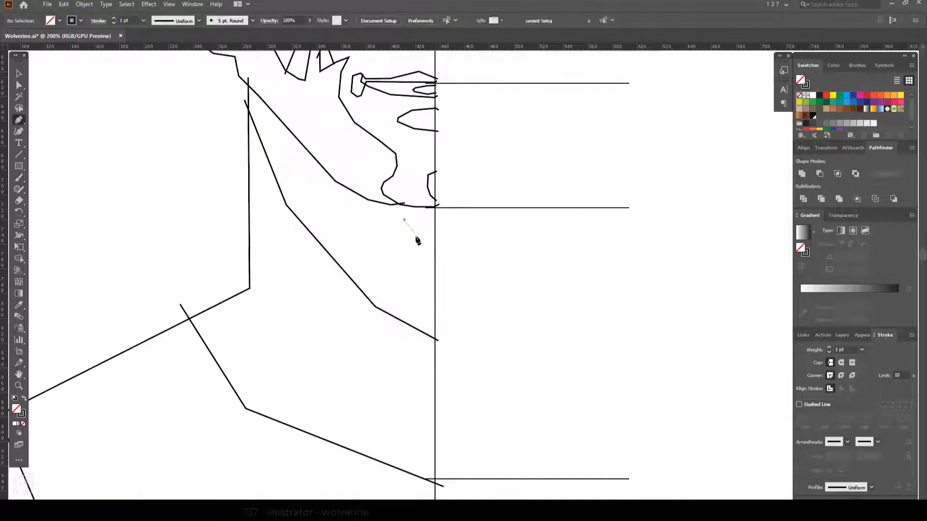
scroll(420, 240, "up", 2)
left_click(409, 269)
key("Escape")
scroll(435, 285, "down", 1)
scroll(459, 271, "down", 3)
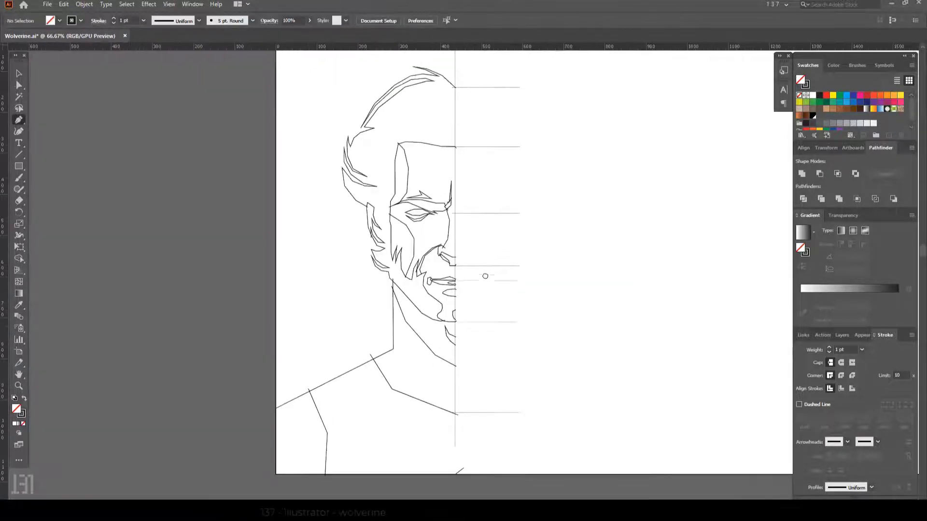
Reflect a vertical copy of all left-half paths to form the full face.
left_click_drag(306, 87, 544, 378)
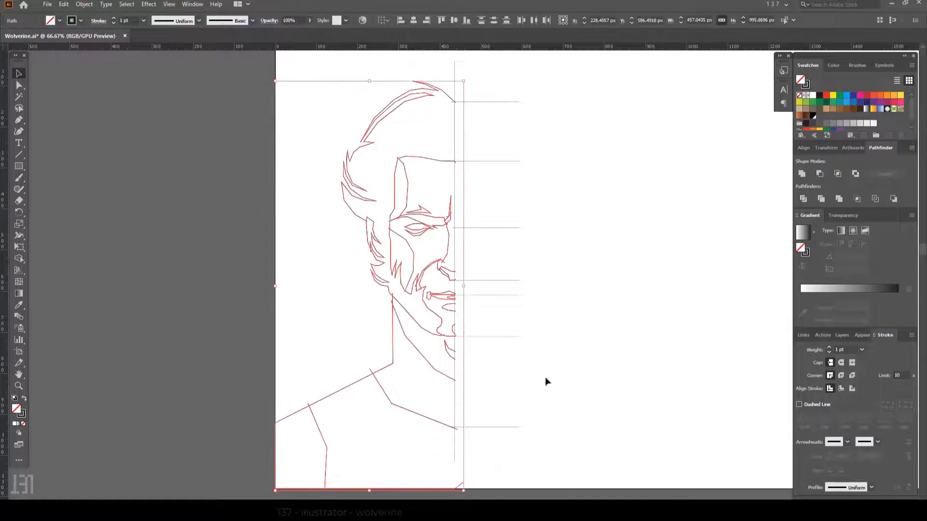
key("o")
key("Return")
left_click(414, 324)
key("v")
left_click(656, 224)
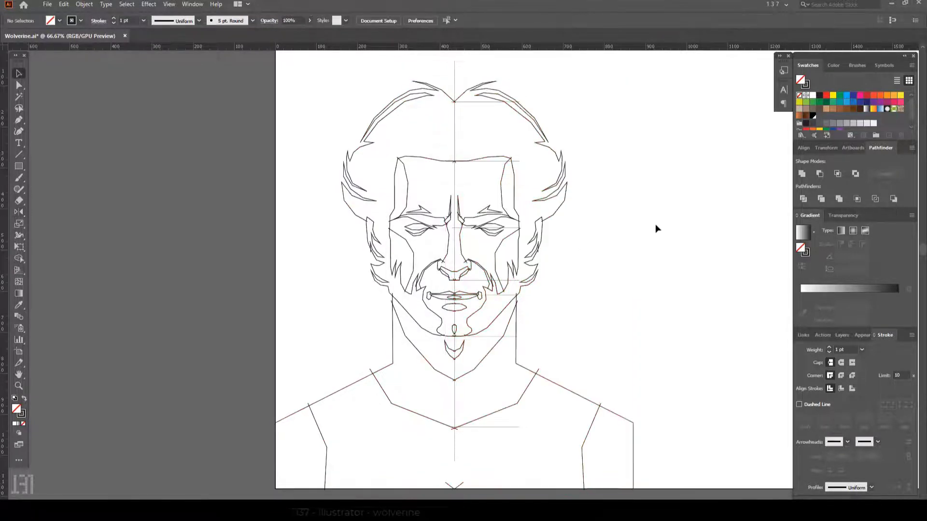
Delete the centre guides, make all artwork a Live Paint group, and pick a brown fill.
left_click(454, 193)
key("Delete")
key("ctrl+a")
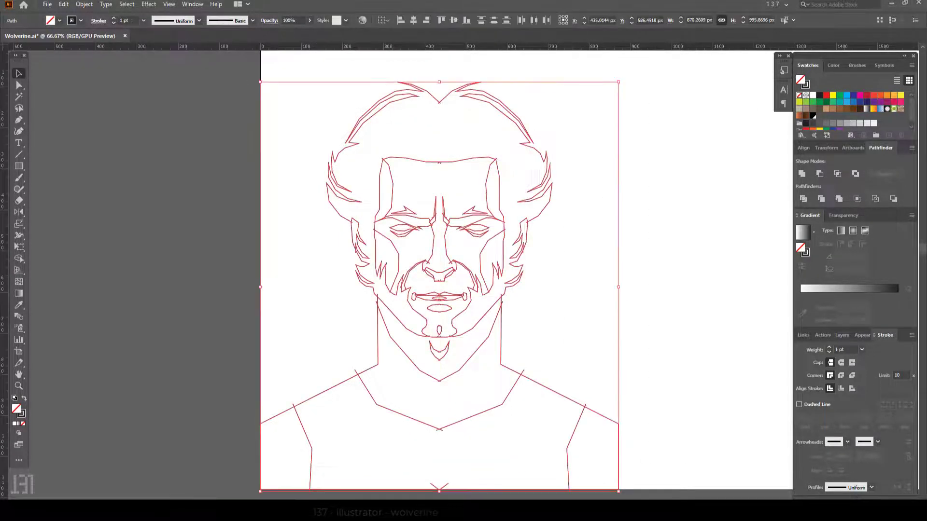
key("k")
left_click(504, 162)
key("ctrl+shift+a")
key("ctrl+1")
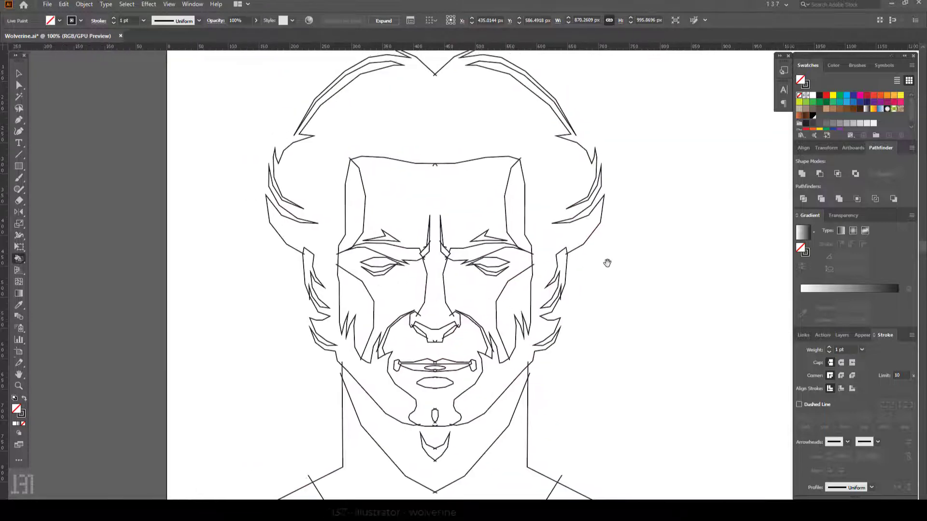
left_click(860, 109)
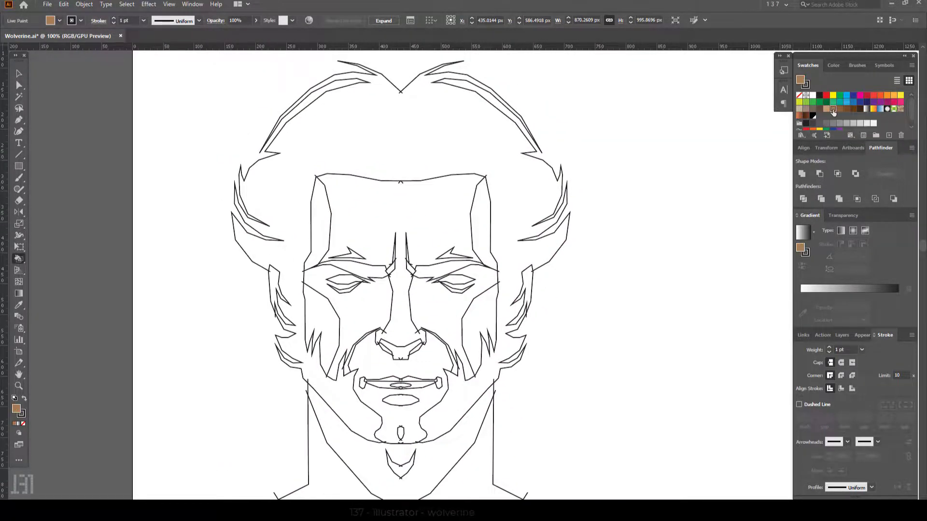
Inside the paint group, draw a line closing the gap between the inner eyebrows.
left_click(434, 213)
key("ctrl+z")
double_click(420, 246)
left_click(404, 223)
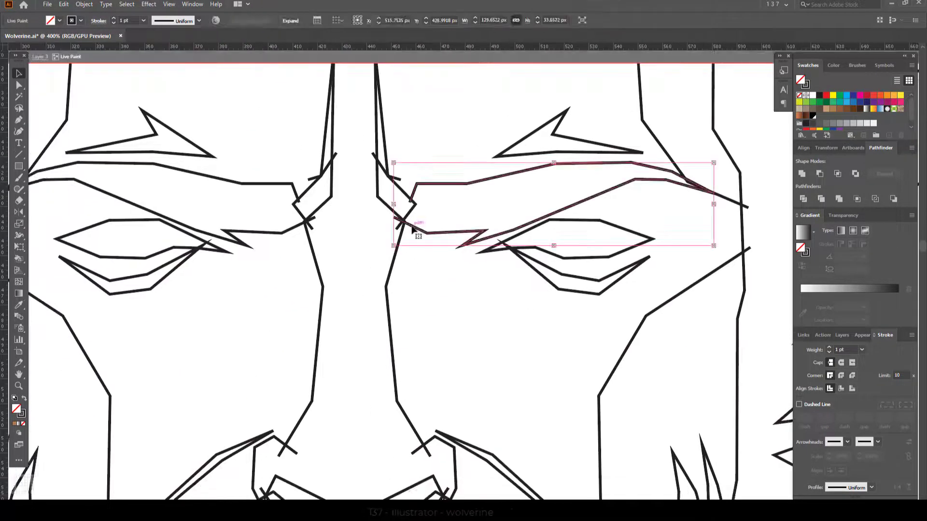
key("p")
left_click(315, 284)
left_click(352, 208)
left_click(404, 221)
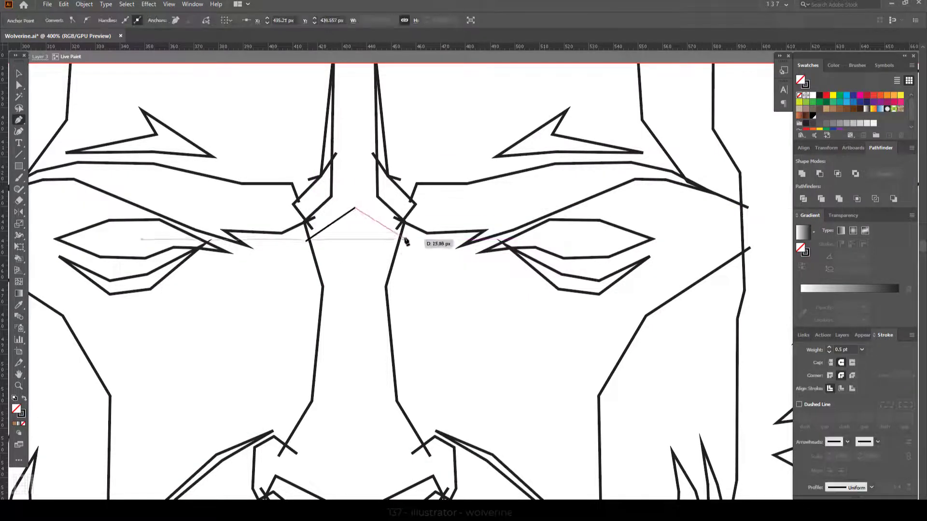
key("v")
key("Escape")
Fill the forehead, both cheeks and the chin with brown.
key("ctrl+minus")
key("ctrl+minus")
key("ctrl+minus")
key("k")
left_click(445, 143)
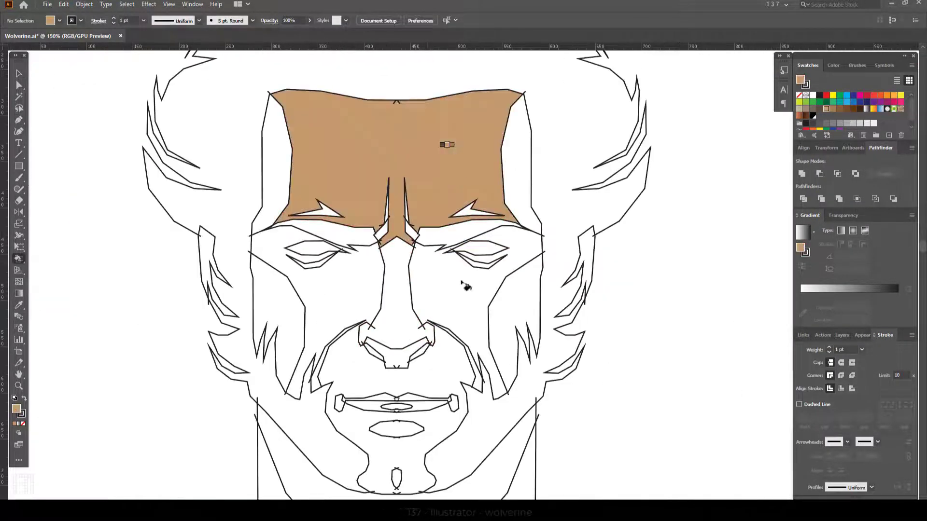
left_click(463, 285)
left_click(362, 320)
left_click(425, 372)
left_click_drag(539, 366, 549, 373)
key("Right")
Fill the forehead sides, outer cheeks, eyebrow triangle and under-eye shapes darker brown.
left_click(531, 203)
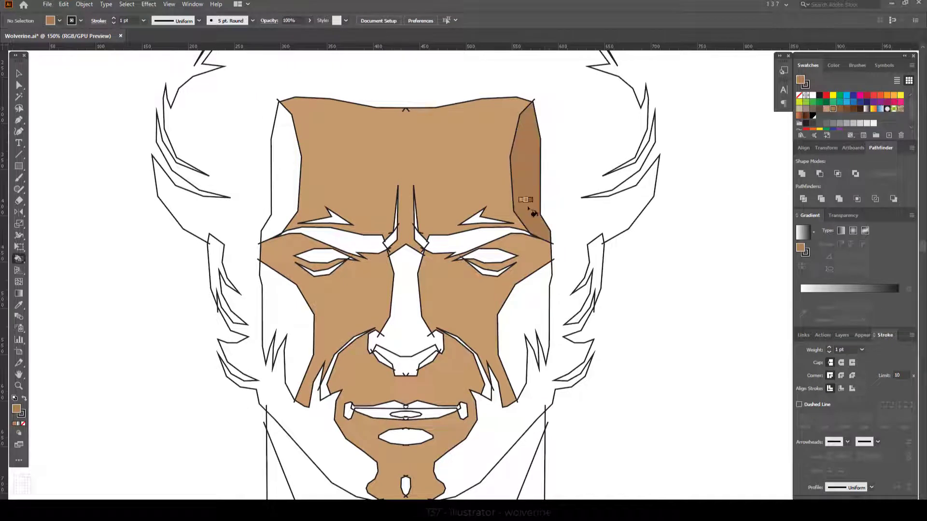
left_click(285, 184)
left_click(287, 337)
left_click(519, 333)
left_click(342, 222)
left_click(328, 268)
left_click(487, 268)
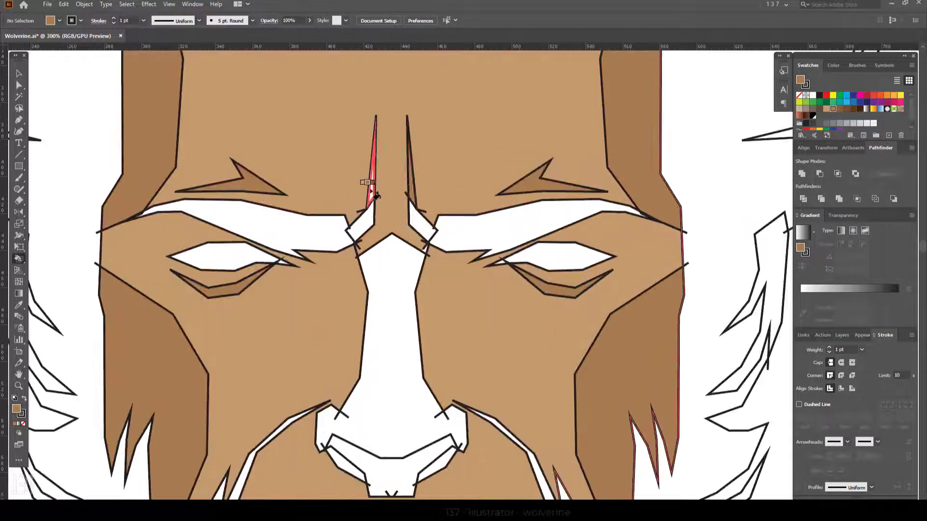
Fill the cheek and nasolabial stripes, lips, mouth corners and chin details dark brown.
left_click(840, 110)
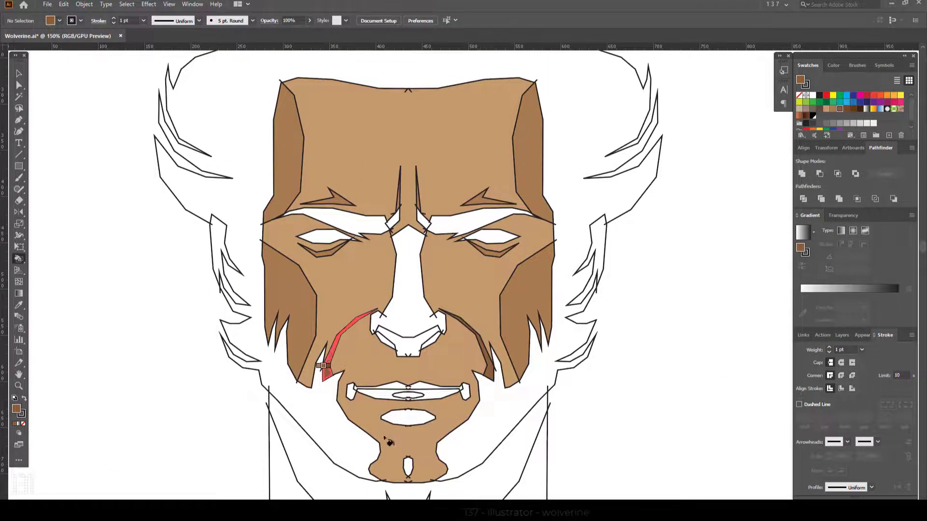
left_click(323, 366)
left_click(408, 417)
left_click(408, 466)
key("ctrl+plus")
left_click(313, 353)
left_click(541, 354)
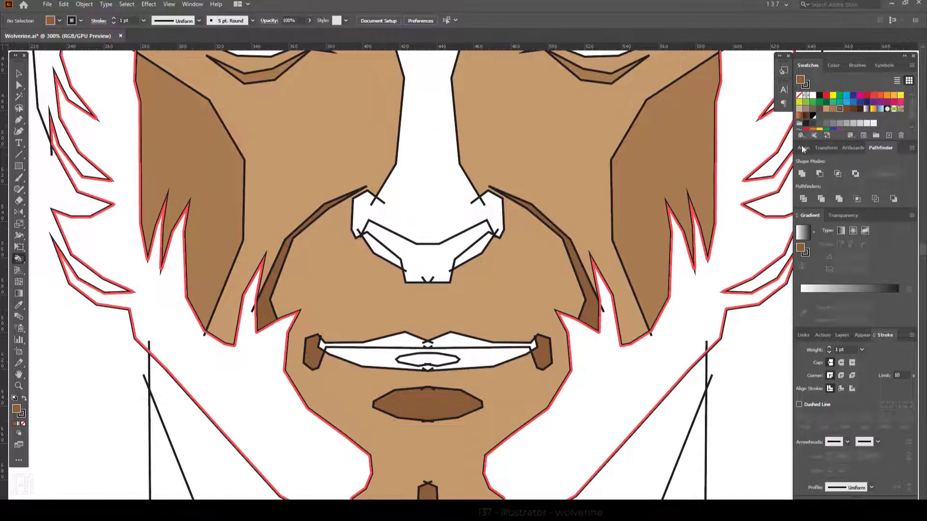
left_click(382, 367)
left_click(427, 344)
Fill the upper nose, the piece between the nostrils, and one nostril brown.
scroll(425, 309, "up", 2)
scroll(425, 309, "right", 2)
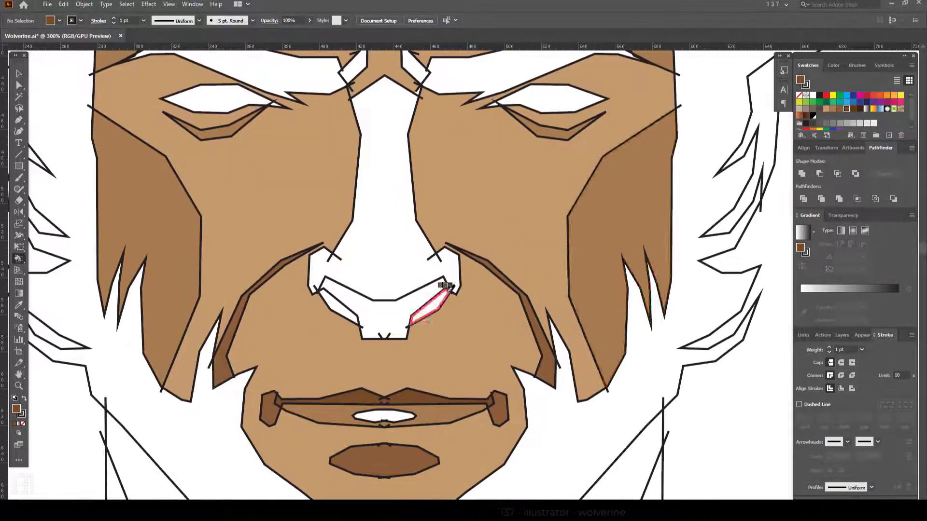
left_click(374, 244)
left_click(374, 316)
key("ctrl+minus")
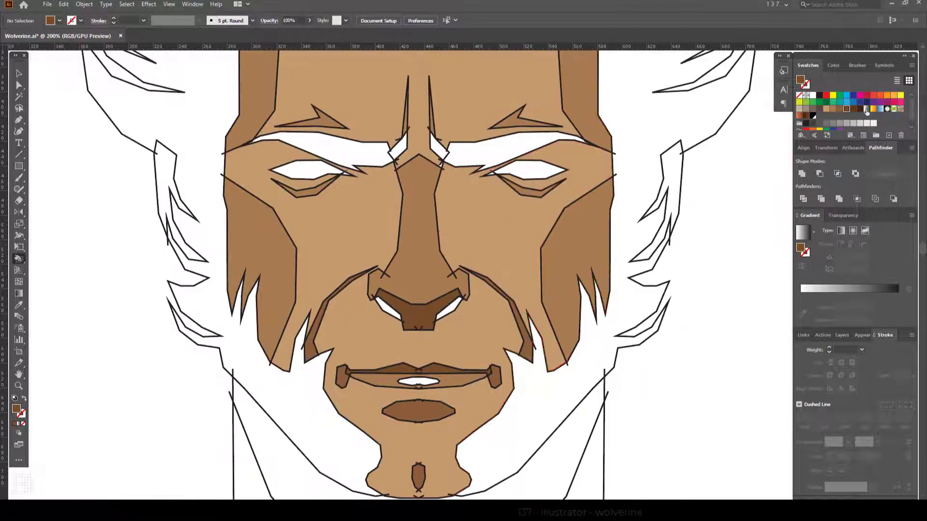
left_click(449, 308)
Fill the other nostril and eyebrows dark brown, the neck tan, and the shoulders tan and brown.
left_click(387, 309)
key("ctrl+minus")
left_click(449, 193)
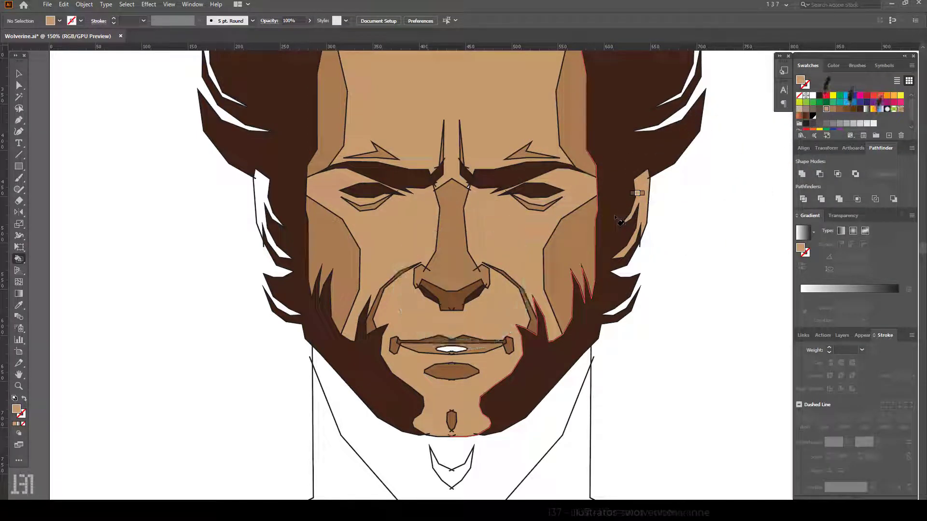
key("ctrl+minus")
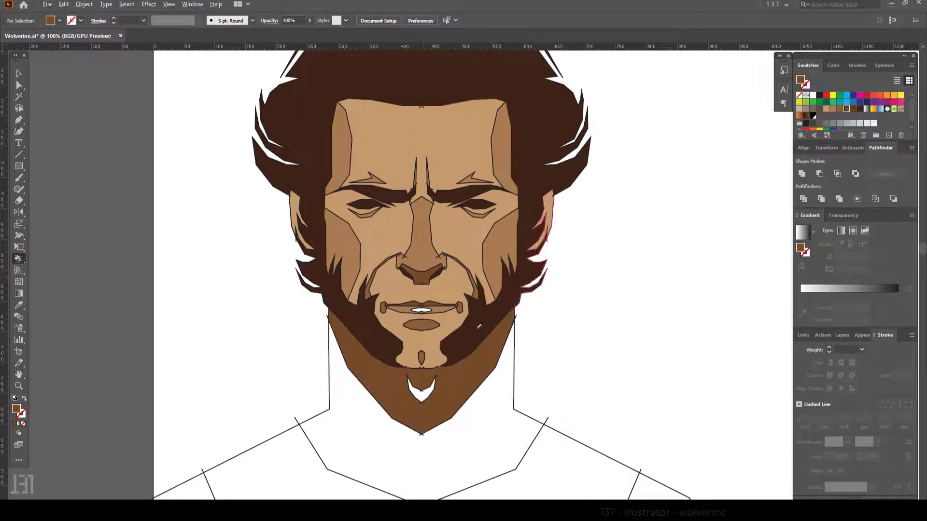
left_click(383, 428)
key("ctrl+minus")
left_click(568, 419)
left_click(280, 437)
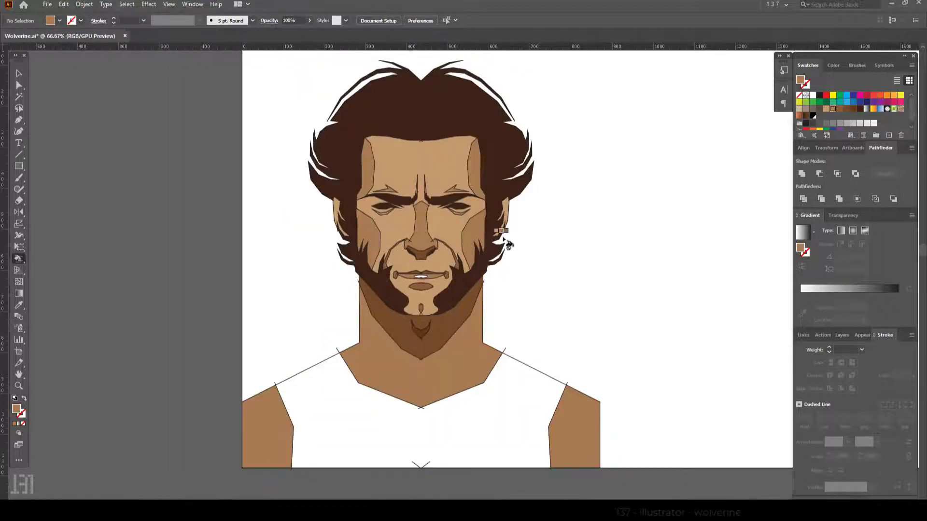
Pick a light peach fill and paint the shirt and teeth with it.
double_click(16, 409)
left_click(563, 201)
left_click(420, 425)
scroll(570, 291, "up", 3)
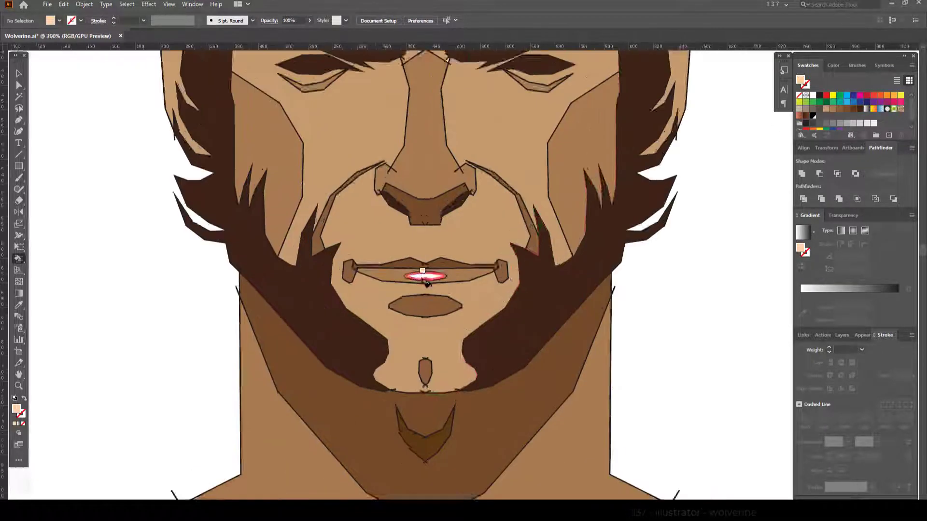
scroll(569, 291, "down", 3)
key("ctrl+minus")
Draw a small oval on the bridge of the nose.
key("v")
left_click(327, 166)
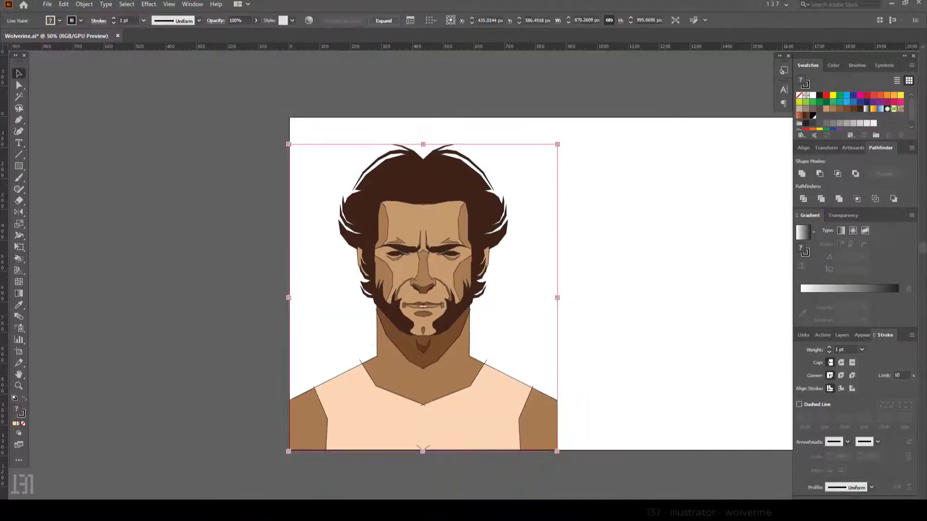
left_click(161, 235)
scroll(439, 309, "up", 4)
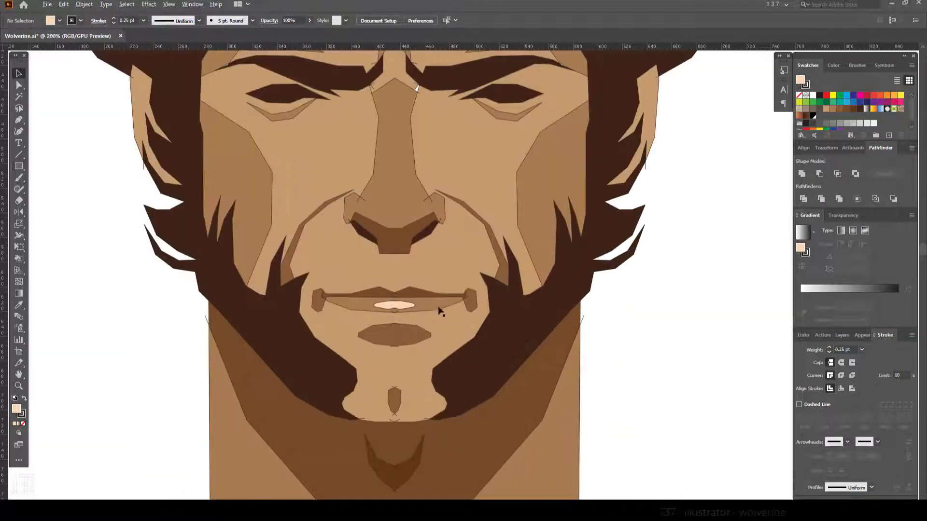
key("l")
left_click_drag(390, 193, 404, 230)
Give the nose oval the light teeth colour at 50% opacity.
key("i")
left_click(441, 254)
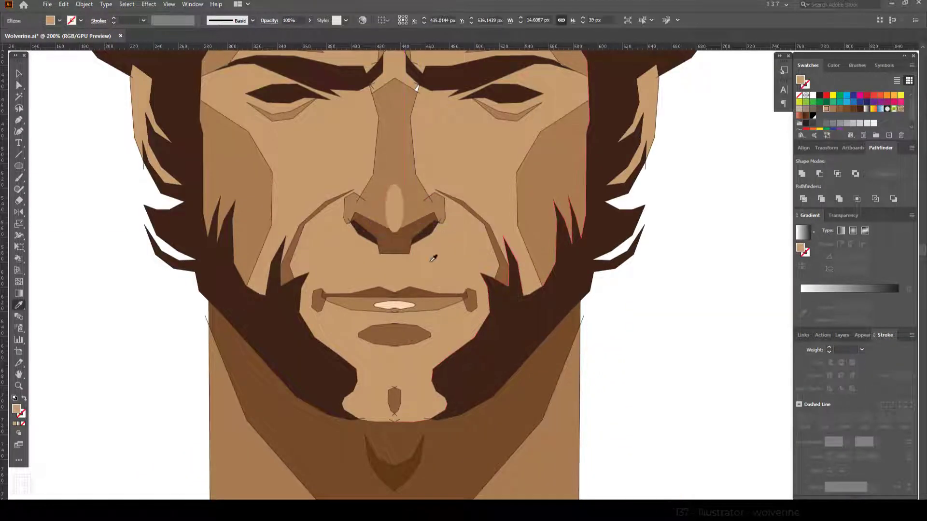
left_click(405, 303)
key("v")
key("5")
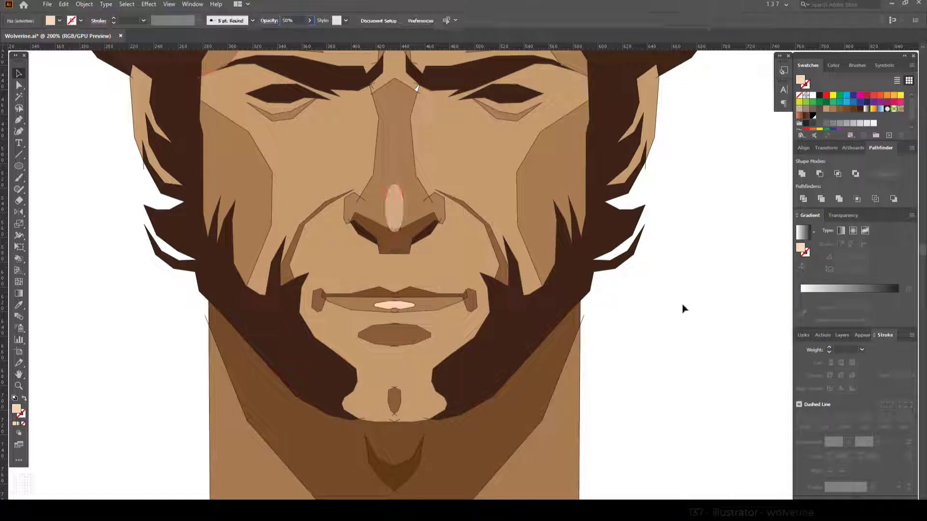
key("Return")
key("ctrl+shift+a")
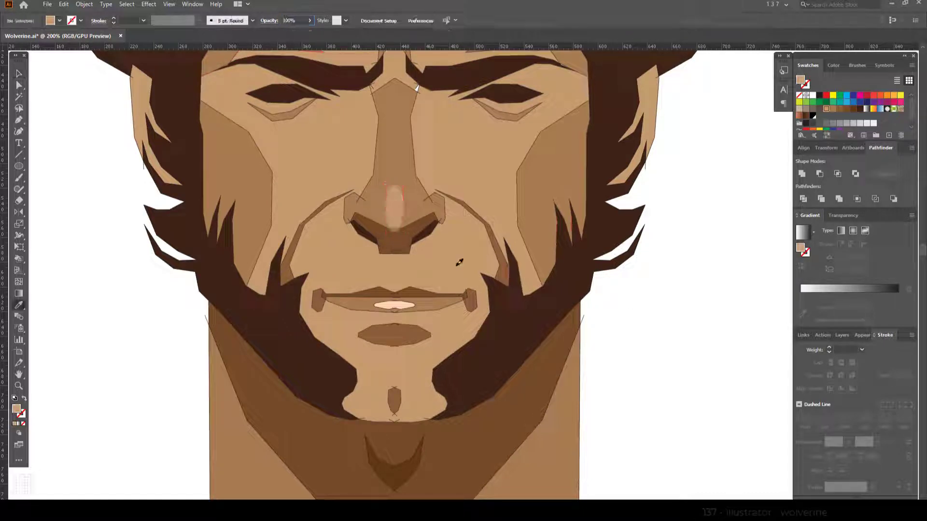
key("k")
scroll(455, 207, "up", 3)
key("ctrl+0")
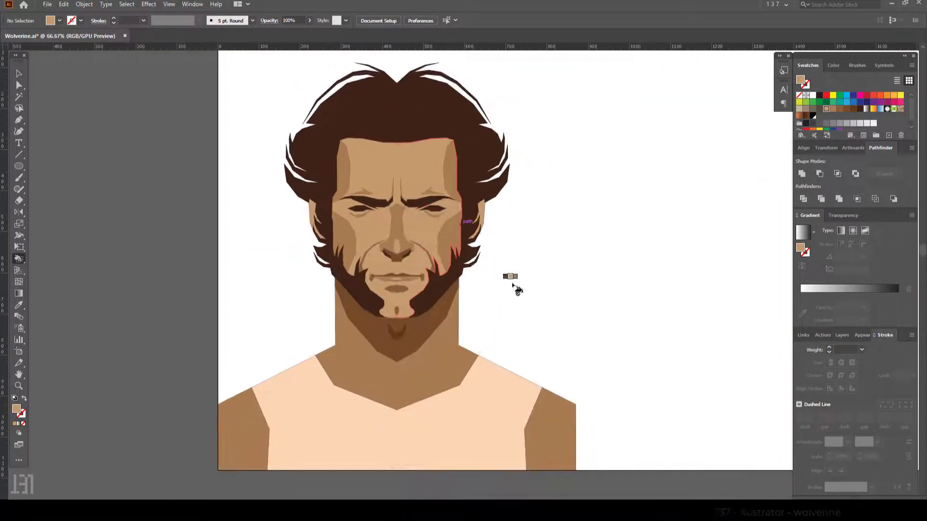
key("ctrl+minus")
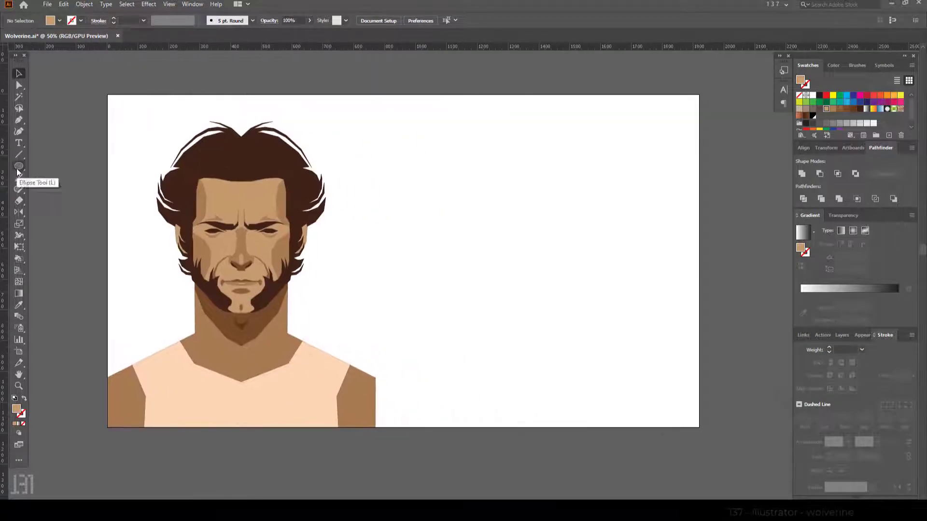
Draw a circle centred on the face and a rectangle covering the whole artboard.
left_click(19, 167)
mouse_move(260, 248)
left_mouse_down()
mouse_move(402, 375)
mouse_move(369, 367)
left_mouse_up()
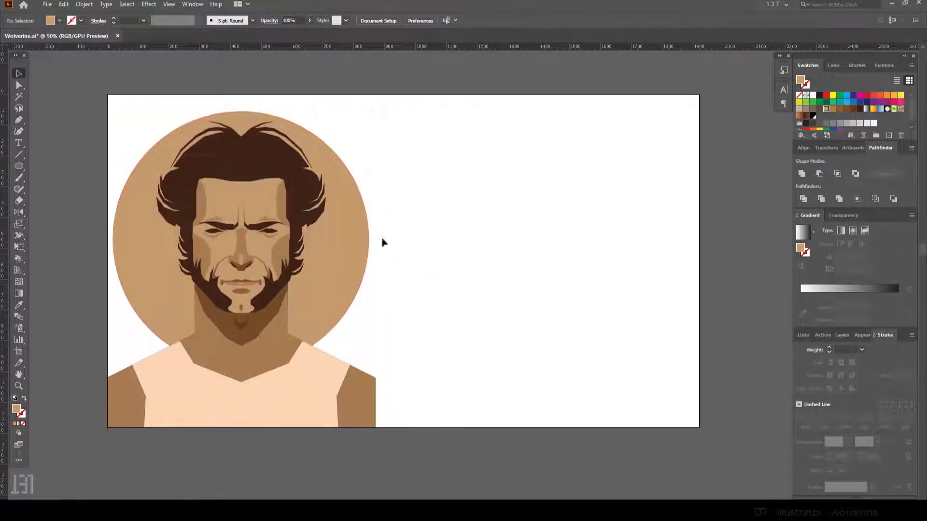
left_click(19, 166)
left_click_drag(108, 94, 699, 428)
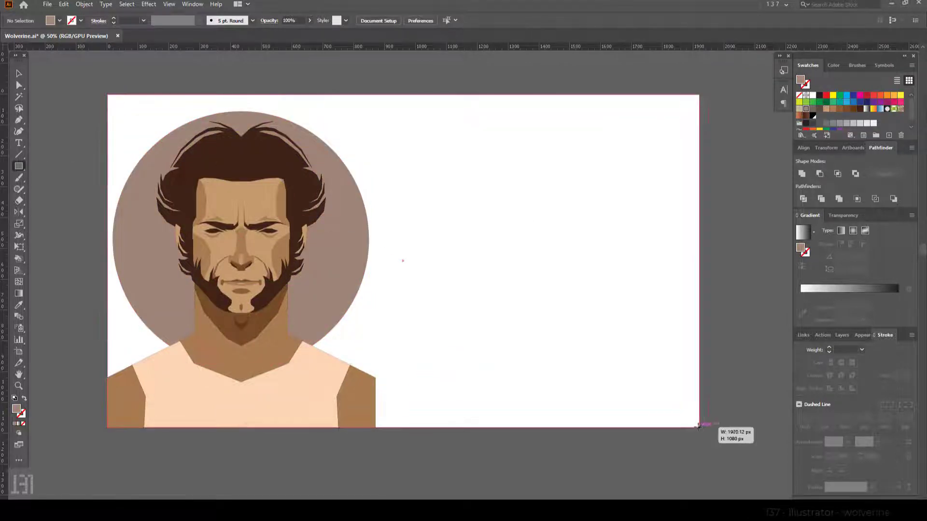
key("v")
left_click(408, 461)
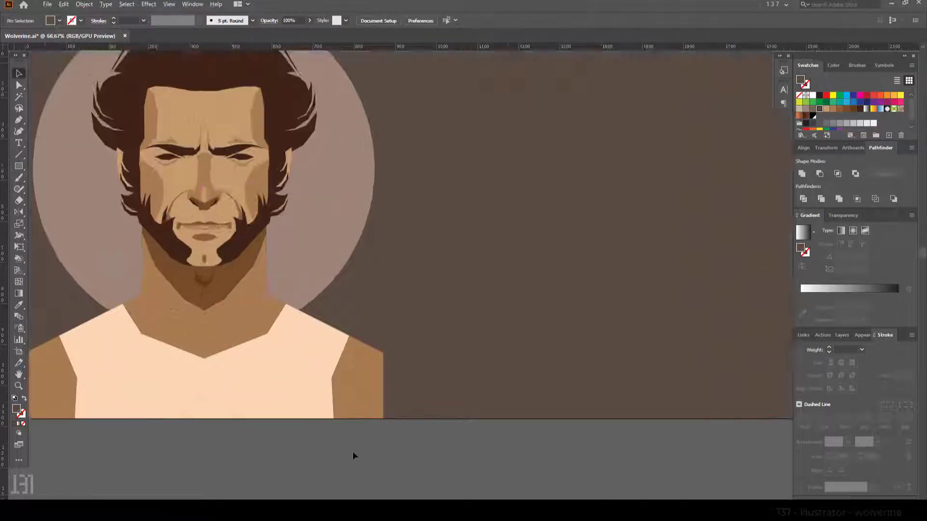
Start a 60 pt text object to the right of the portrait.
key("t")
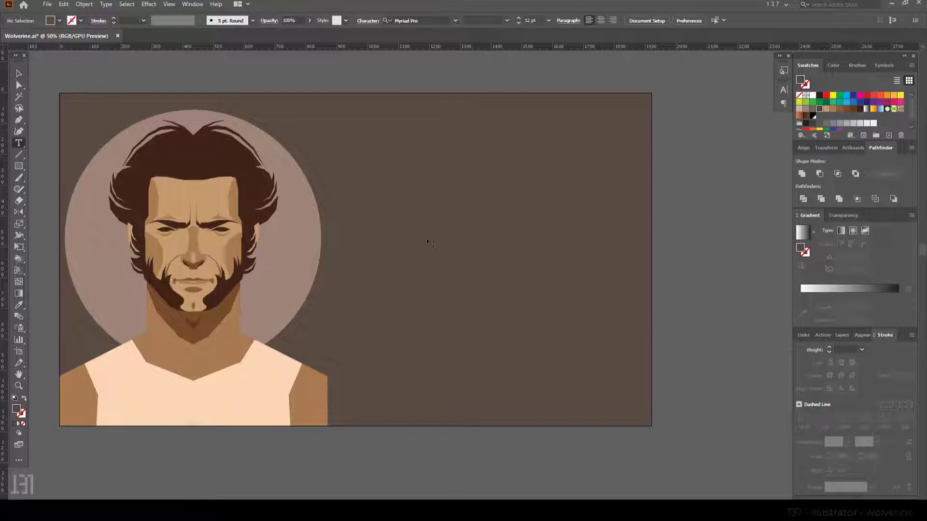
left_click(426, 239)
left_click(477, 20)
left_click(488, 178)
Type the 'wolverine' title and enlarge it beside the portrait.
type("wolverine")
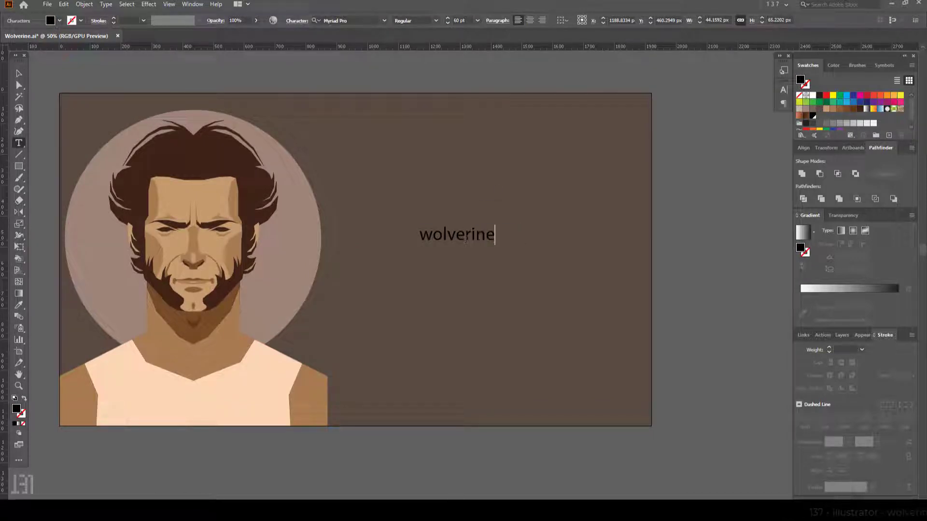
key("Escape")
mouse_move(500, 244)
left_mouse_down()
mouse_move(615, 234)
mouse_move(538, 247)
left_mouse_up()
left_click(679, 267)
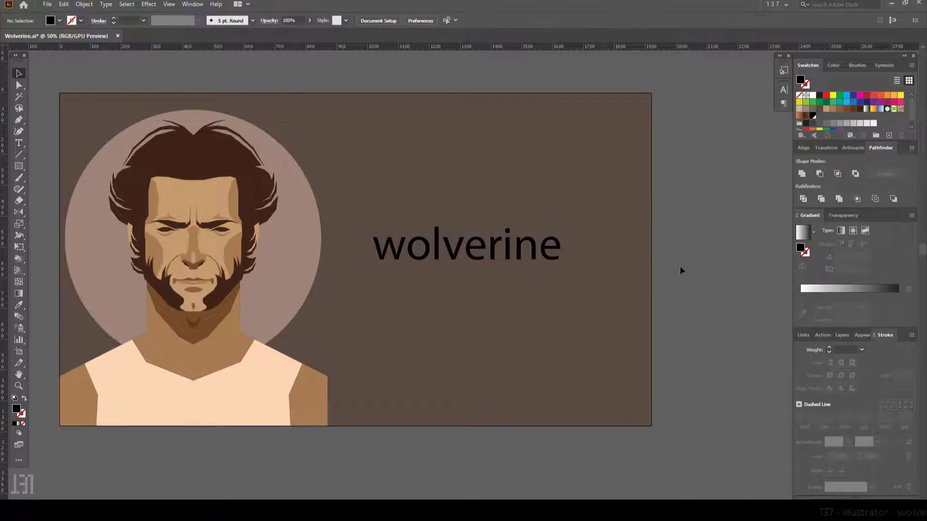
Set the title in UTM Bitsumishi Pro and shrink it slightly.
left_click(550, 261)
left_click(547, 254)
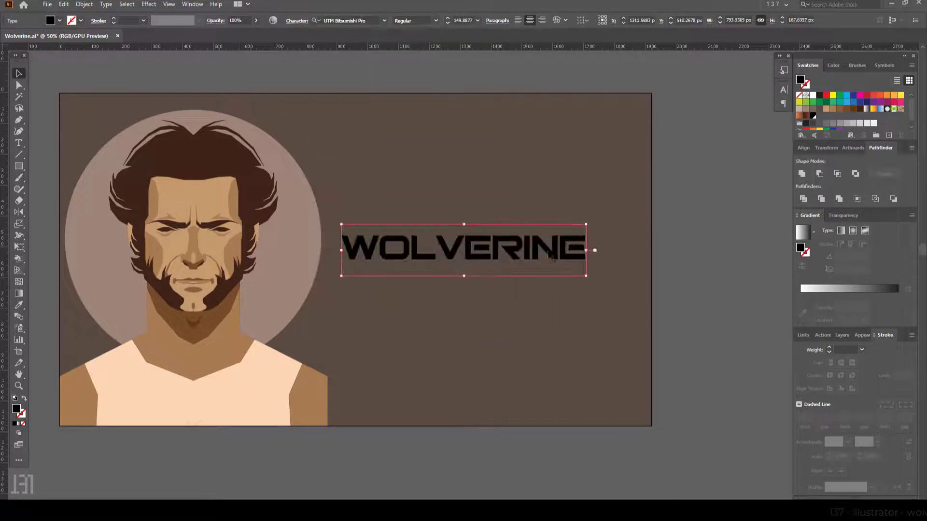
left_click_drag(590, 243, 569, 253)
left_click(502, 291)
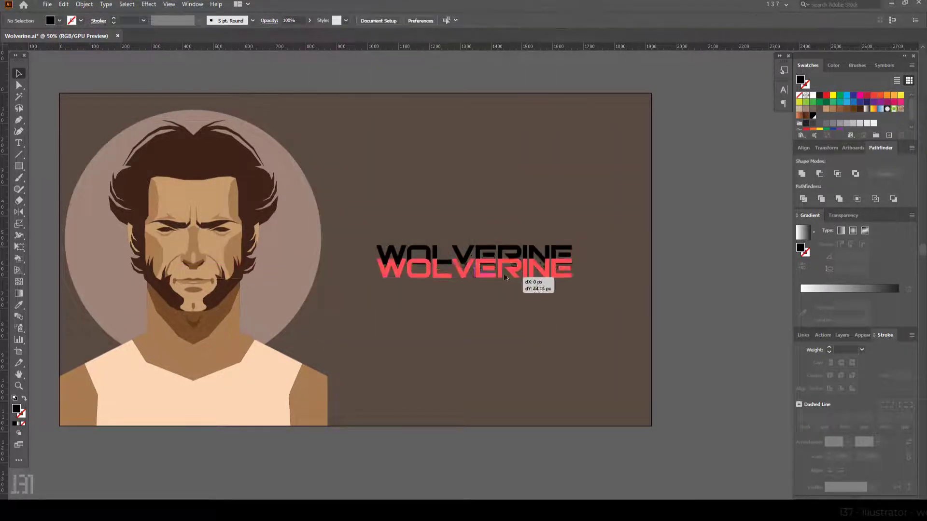
Place a copy of the title below and replace its text with the actor's name.
left_click_drag(505, 277, 505, 278)
key("ctrl+plus")
key("ctrl+shift+comma")
double_click(473, 276)
key("ctrl+a")
type("H")
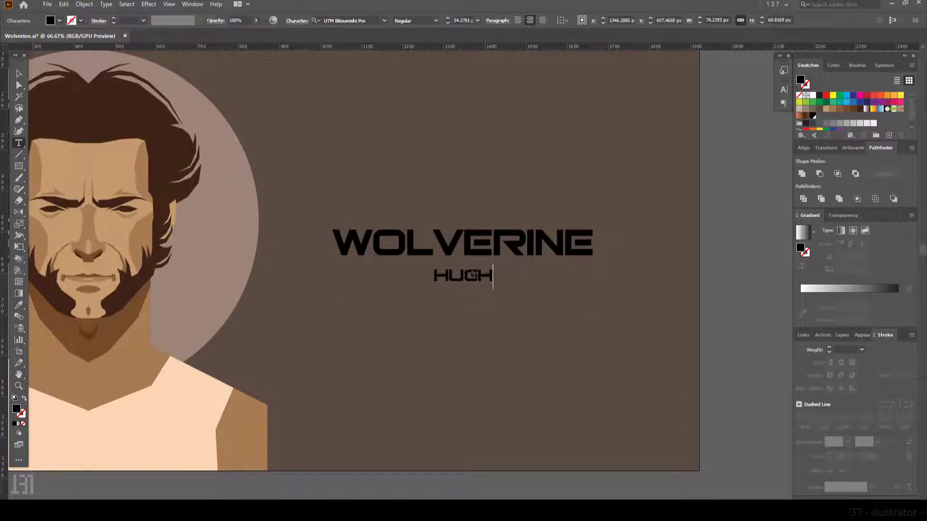
key("Escape")
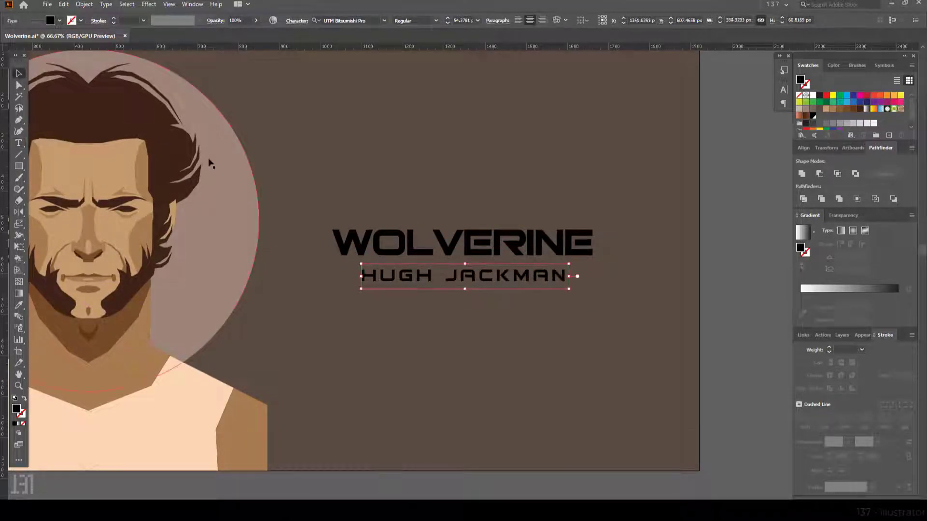
Colour both titles the shirt's light peach, then make the subtitle tan.
left_click(464, 242, "shift")
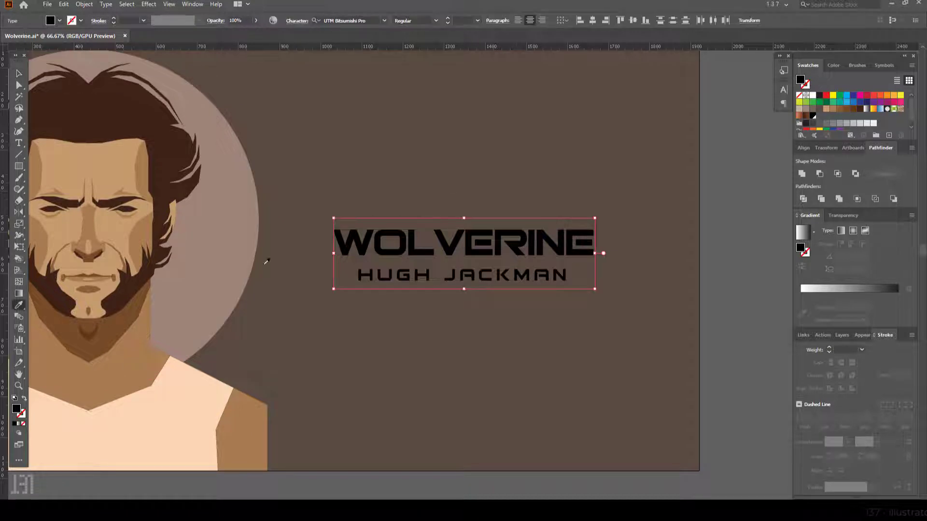
key("i")
left_click(159, 434)
left_click(405, 309)
left_click(405, 275)
Convert the WOLVERINE title to outlines and round the W and L corners.
key("i")
key("ctrl+shift+o")
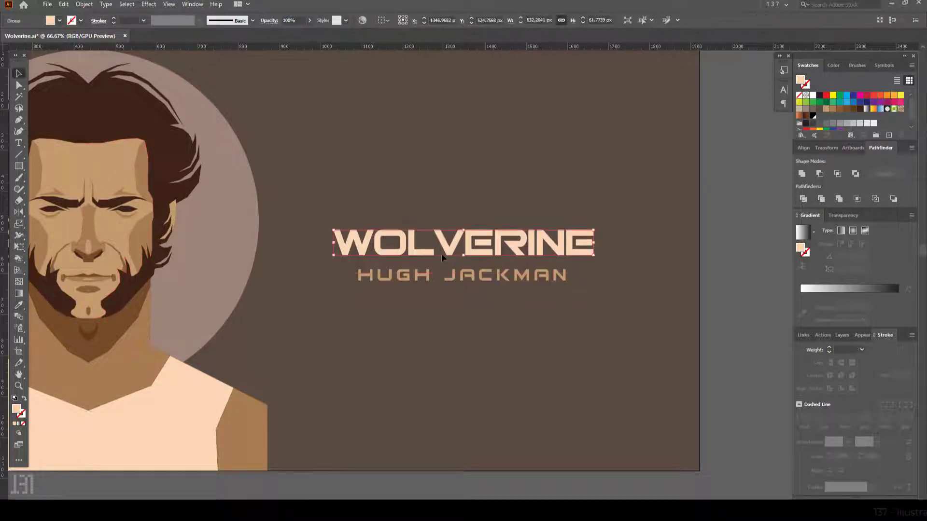
scroll(447, 245, "up", 3)
scroll(169, 221, "up", 2)
key("a")
left_click(270, 216)
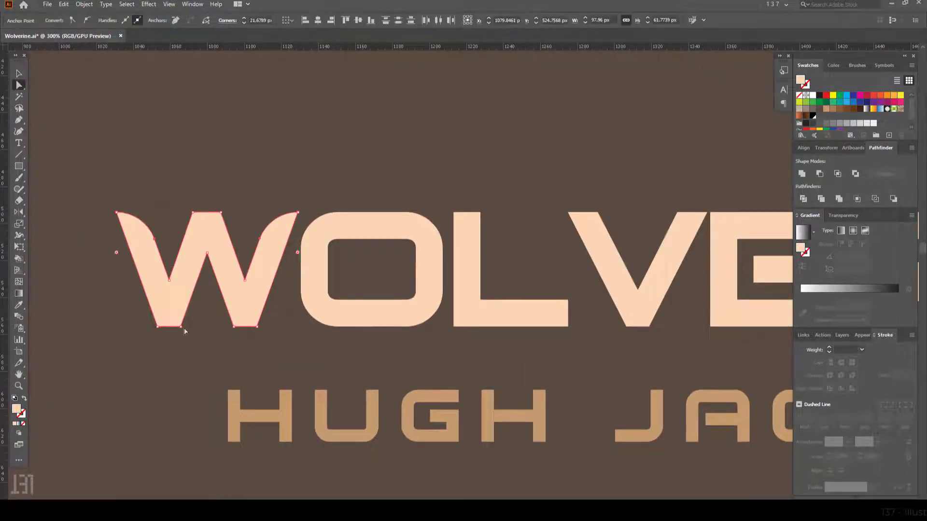
left_click_drag(239, 322, 217, 227)
Round the bottom corners of the V.
scroll(425, 208, "right", 3)
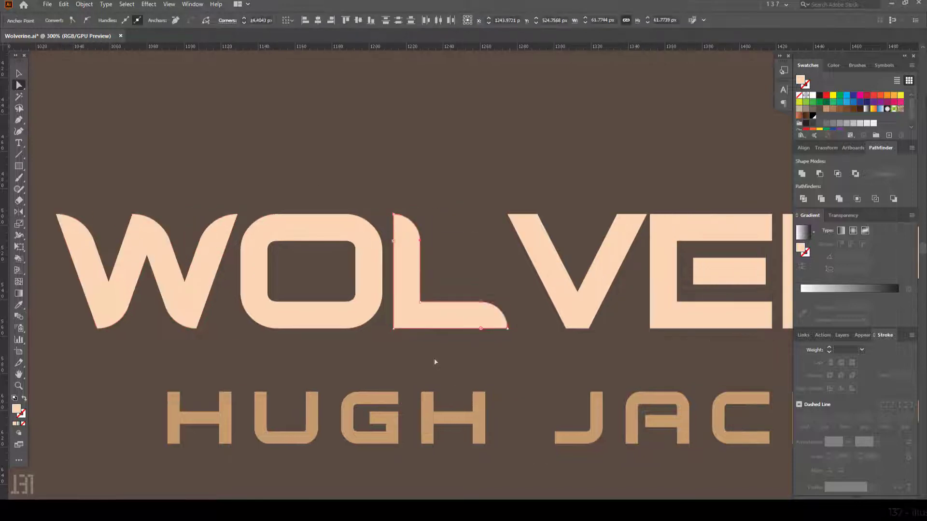
left_click(620, 220)
left_click_drag(589, 334, 517, 324)
key("ctrl+minus")
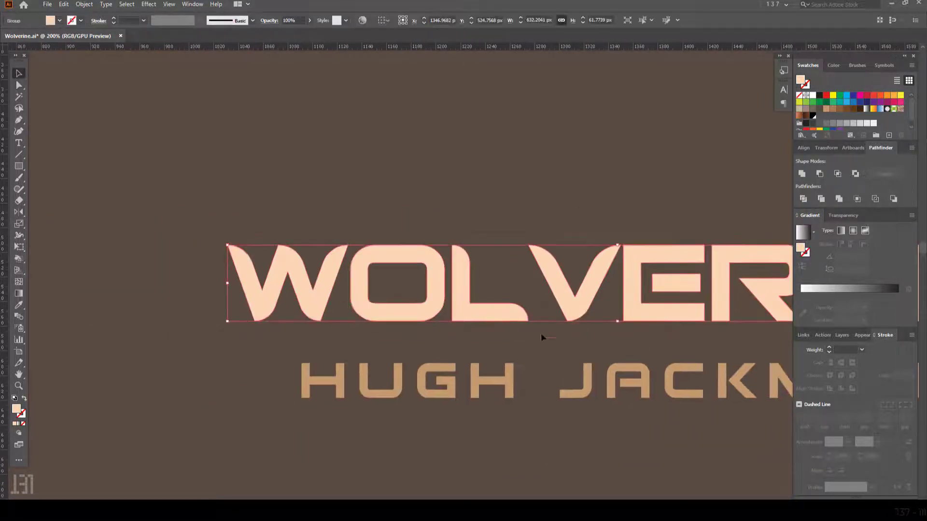
left_click(585, 335)
scroll(586, 335, "up", 2)
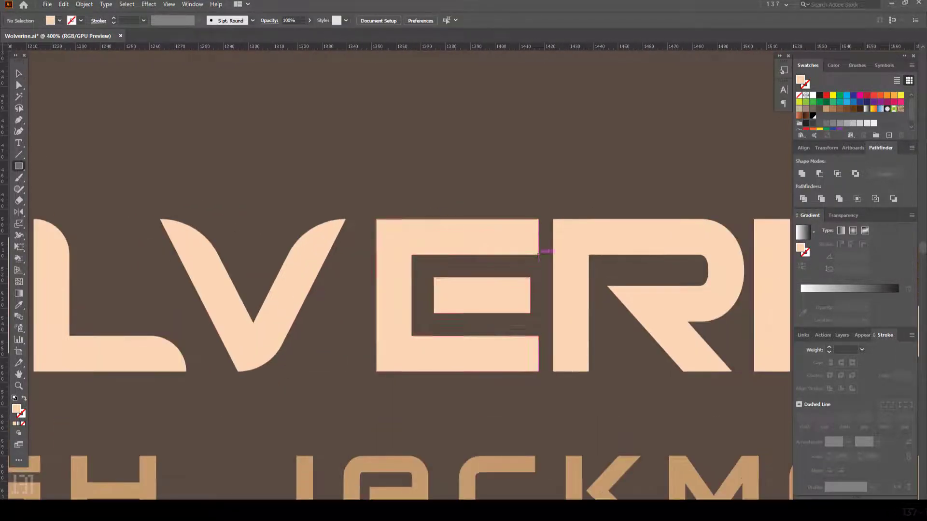
Split the E into three horizontal bars and round their right ends.
left_click_drag(538, 254, 376, 219)
left_click_drag(376, 278, 538, 312)
left_click_drag(376, 336, 539, 372)
key("v")
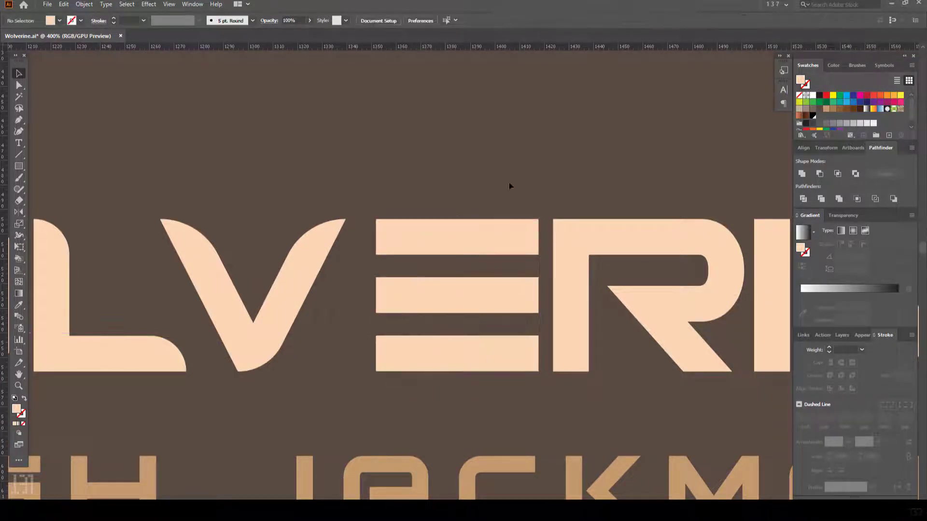
left_click_drag(509, 186, 563, 342)
left_click_drag(534, 289, 527, 265)
key("ctrl+minus")
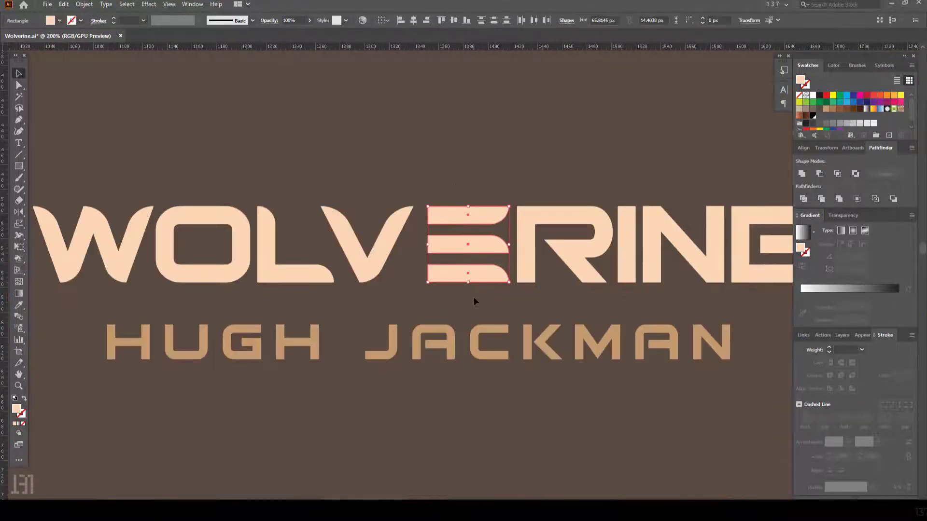
key("Left")
Adjust the anchor points of the R and the N's bottom diagonal.
left_click(540, 277)
key("a")
scroll(608, 222, "right", 5)
left_click_drag(584, 293, 587, 296)
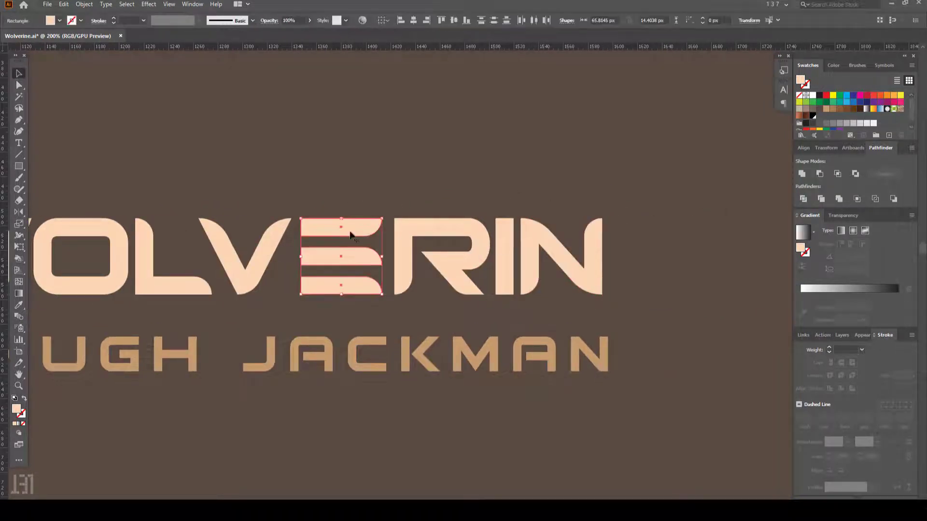
left_click(502, 289)
key("ctrl+minus")
key("v")
Review the reshaped letters from R to the final E, then select the subtitle.
left_click_drag(531, 210, 684, 296)
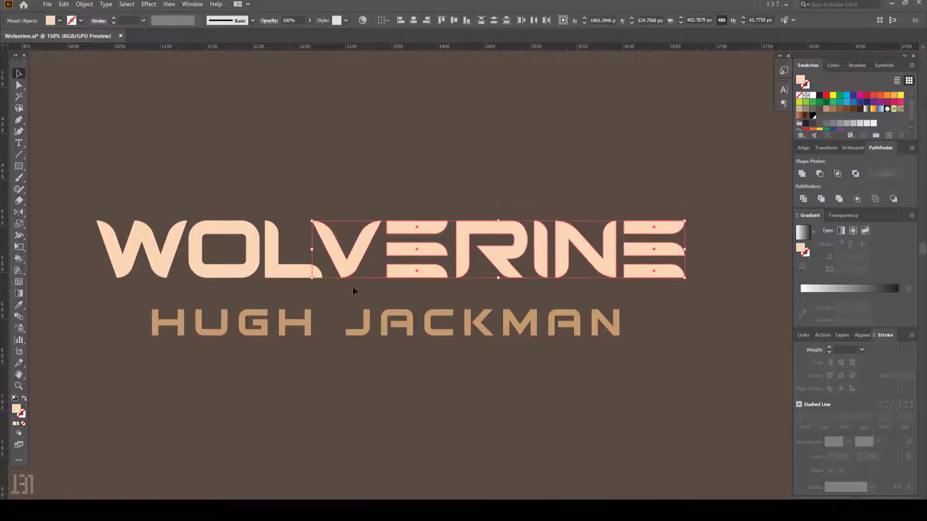
left_click(311, 248)
scroll(210, 247, "up", 2)
scroll(210, 246, "down", 1)
scroll(382, 178, "down", 1)
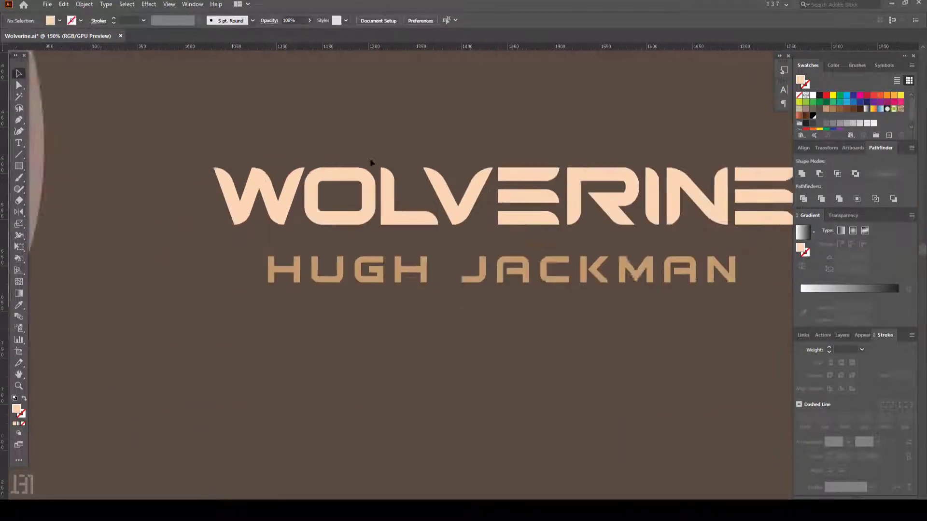
left_click_drag(372, 161, 720, 248)
left_click(445, 299)
Draw a diagonal line across the title and duplicate it into three parallel lines.
key("ctrl+0")
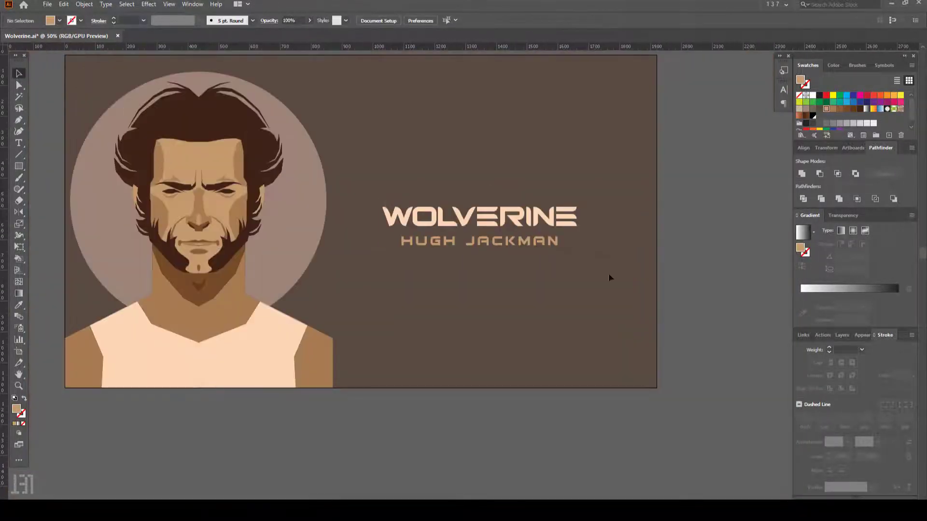
left_click(641, 190)
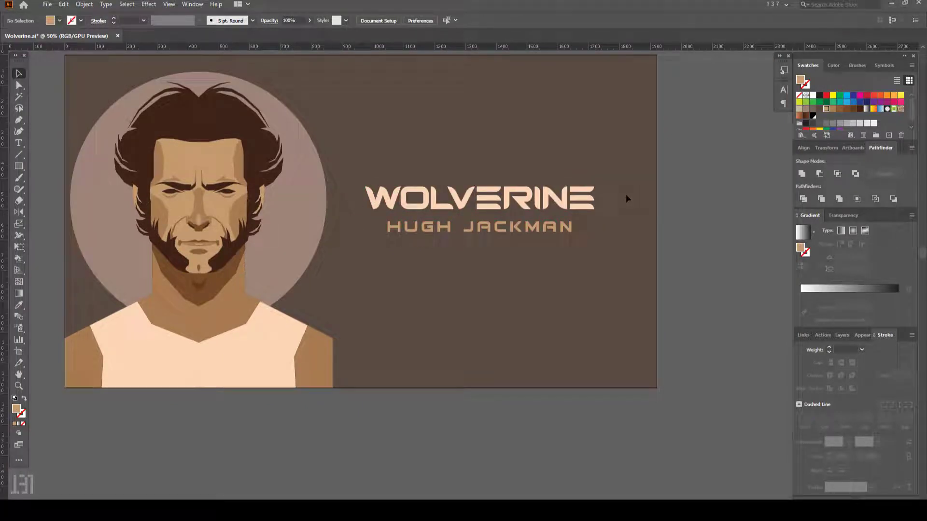
left_click_drag(593, 86, 347, 347)
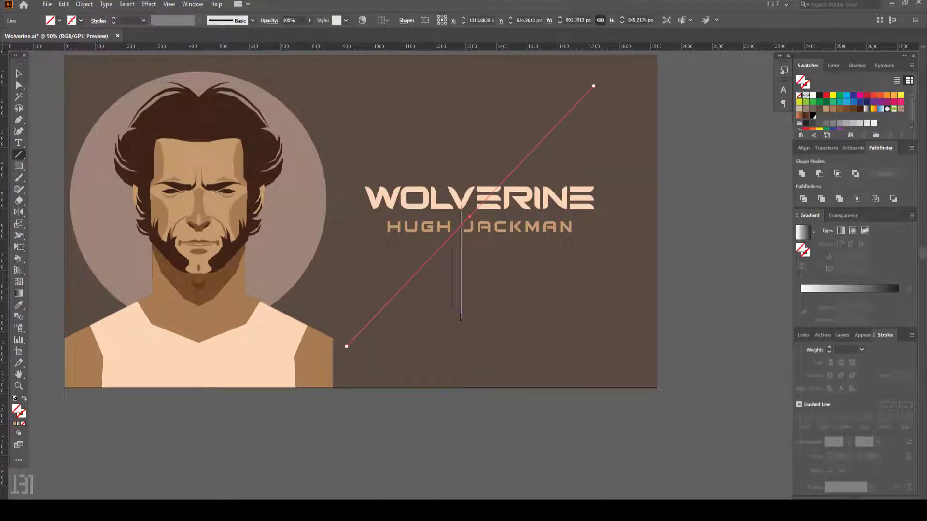
left_click(434, 258)
scroll(509, 176, "up", 1)
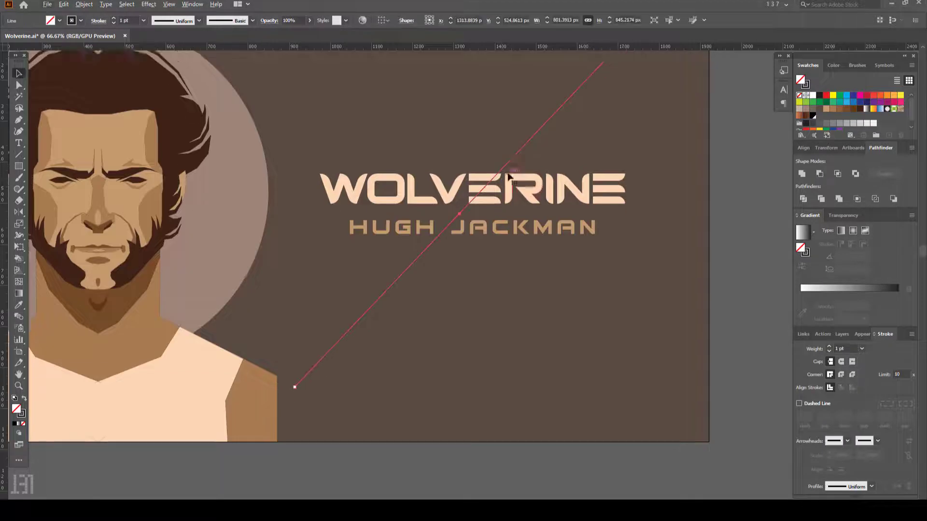
mouse_move(508, 176)
left_mouse_down()
mouse_move(467, 158)
mouse_move(573, 190)
left_mouse_up()
key("ctrl+minus")
Give the lines a charcoal brush at 9 pt with an elliptical width profile.
left_click(114, 20)
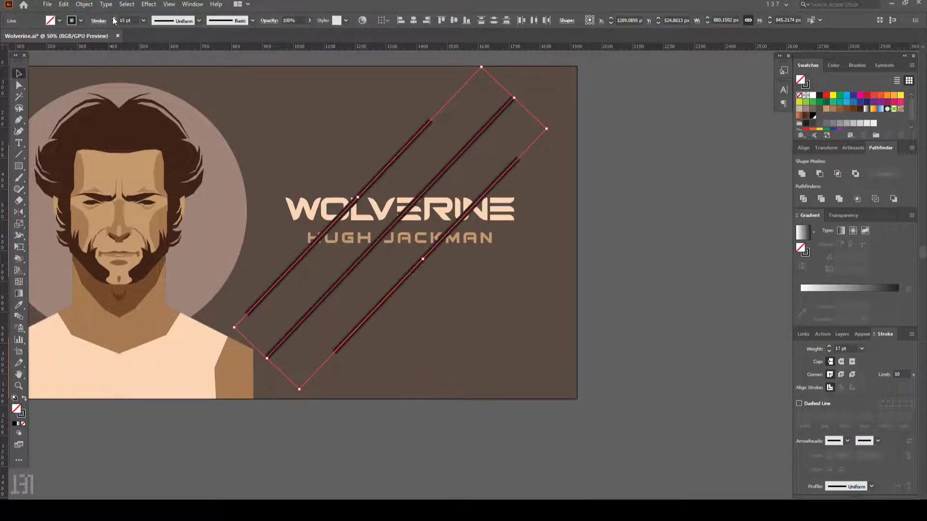
left_click(253, 20)
left_click(203, 80)
left_click(143, 20)
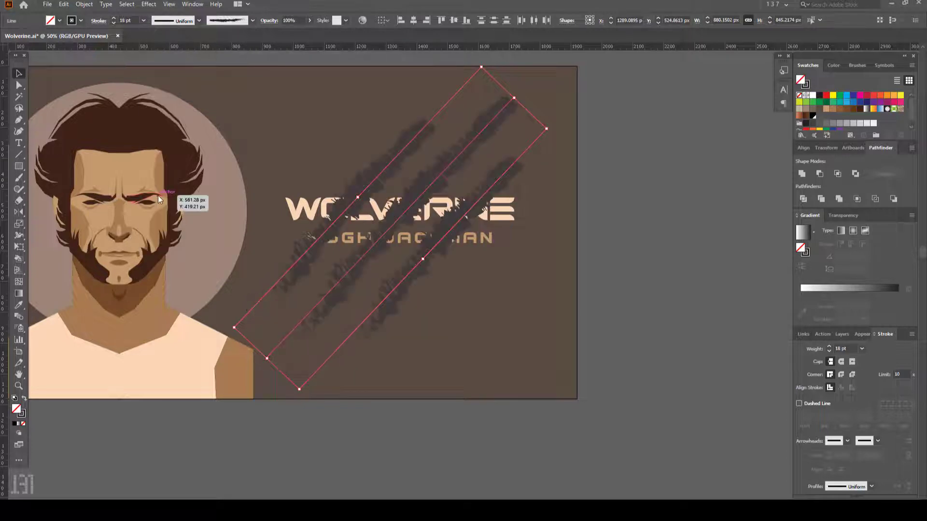
left_click(160, 146)
left_click(199, 21)
left_click(179, 41)
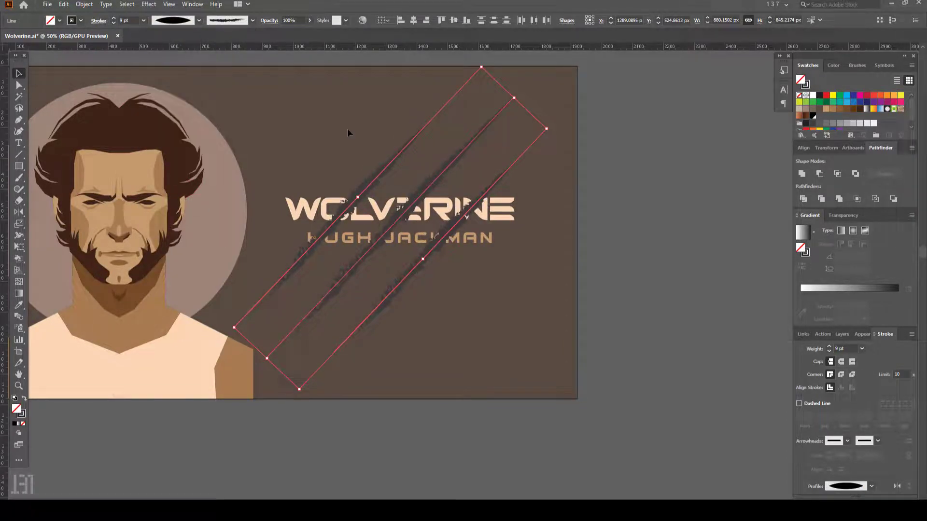
left_click(350, 132)
Expand the brushed scratch lines into shapes and reposition them.
left_click_drag(517, 252, 452, 166)
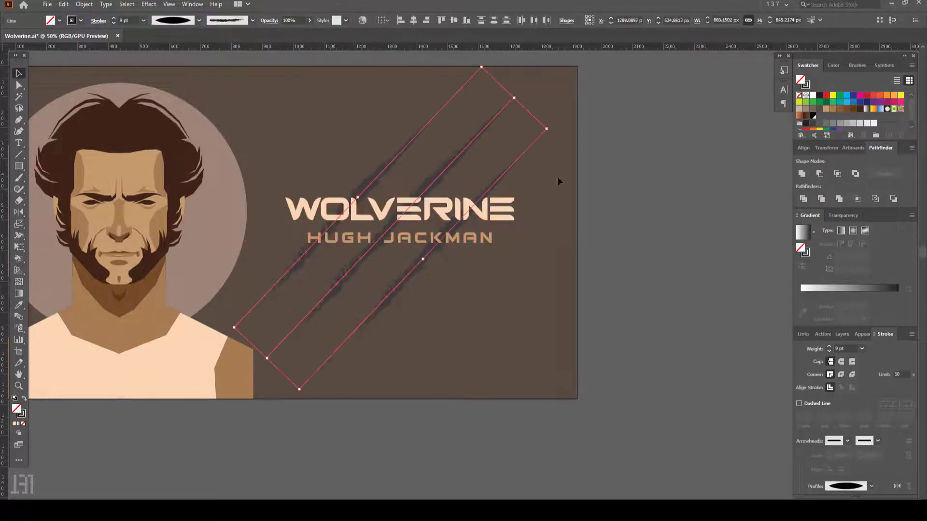
left_click(84, 3)
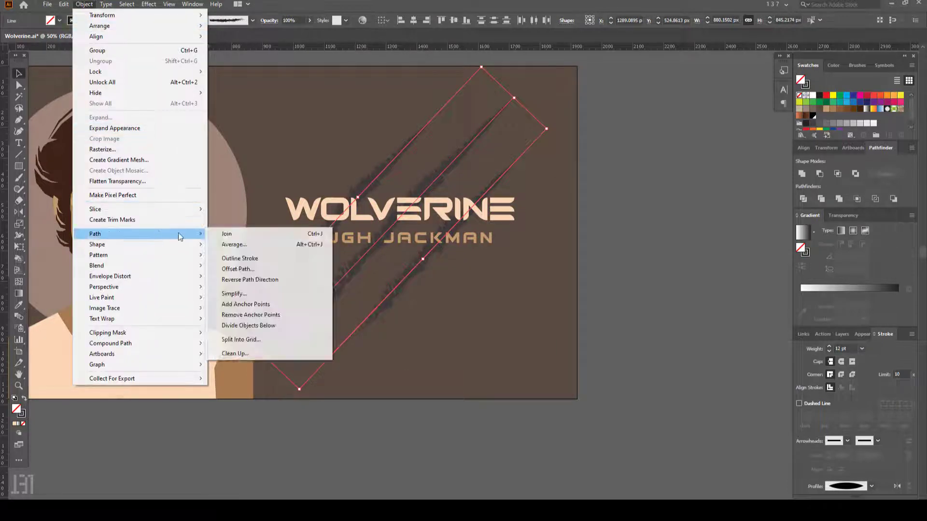
left_click(144, 127)
mouse_move(400, 168)
left_mouse_down()
mouse_move(392, 168)
mouse_move(565, 158)
left_mouse_up()
Fill the claw scratches dark brown and recolour the portrait's circle grey.
key("Return")
left_click(555, 234)
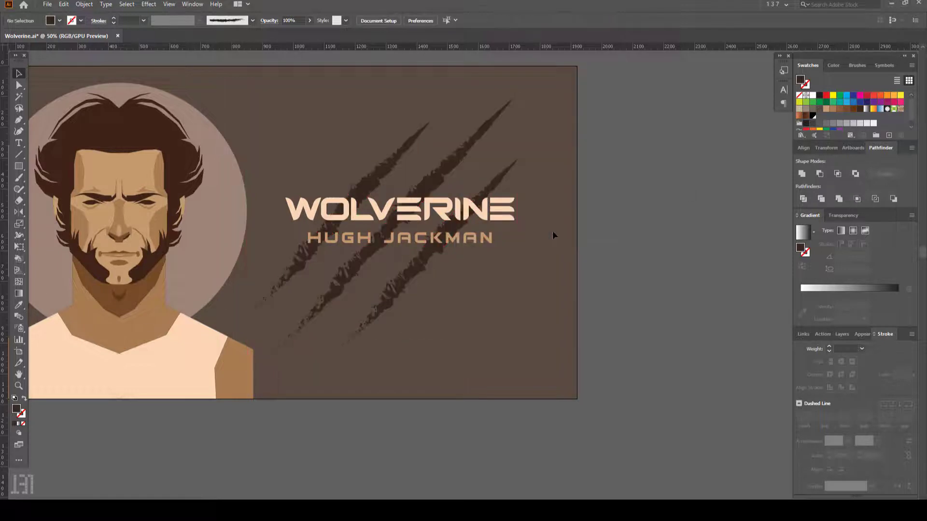
left_click_drag(502, 288, 575, 315)
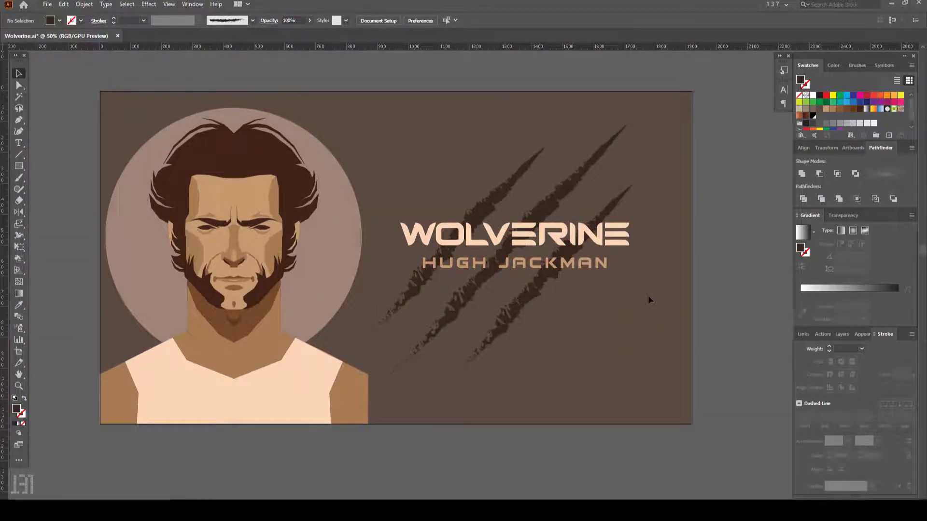
left_click(338, 159)
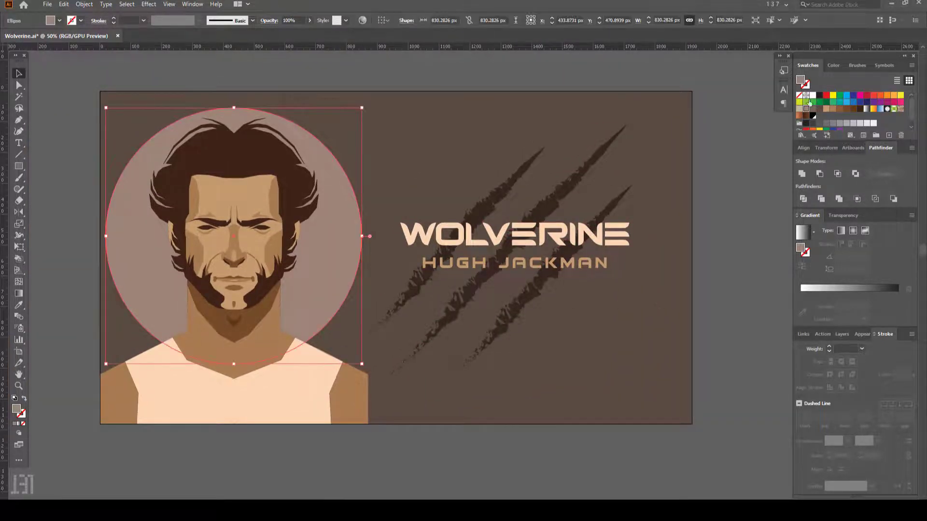
left_click(833, 123)
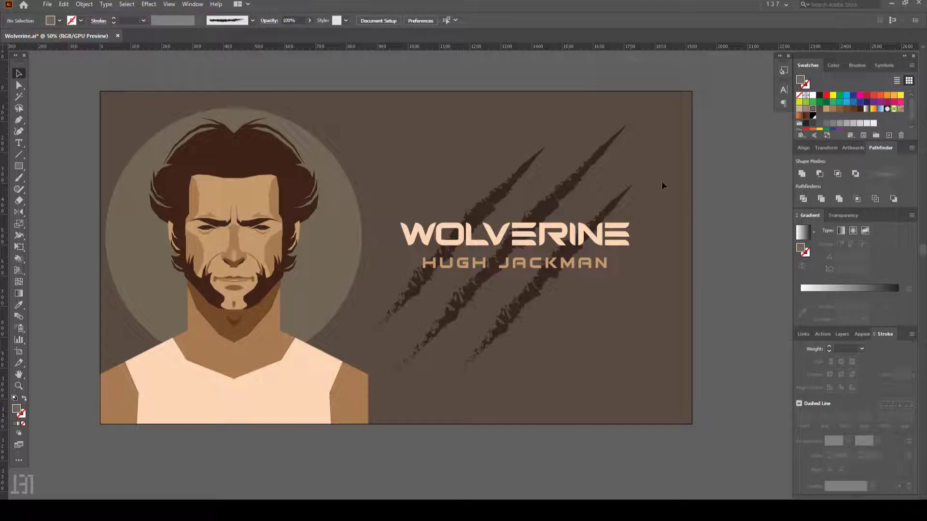
Inspect the scratch group and WOLVERINE lettering against the new grey disc.
left_click(578, 186)
scroll(578, 186, "up", 1)
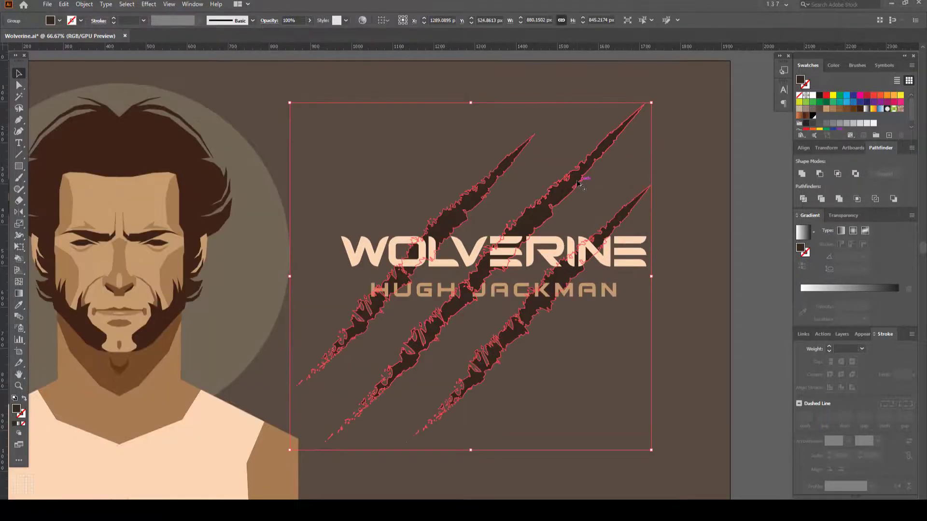
left_click(762, 129)
scroll(680, 181, "down", 2)
scroll(659, 186, "up", 2)
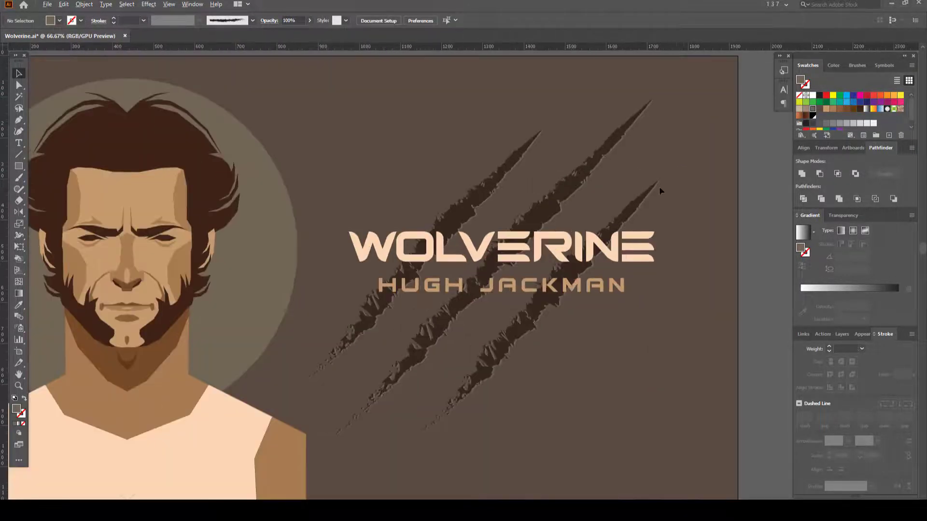
left_click(649, 253)
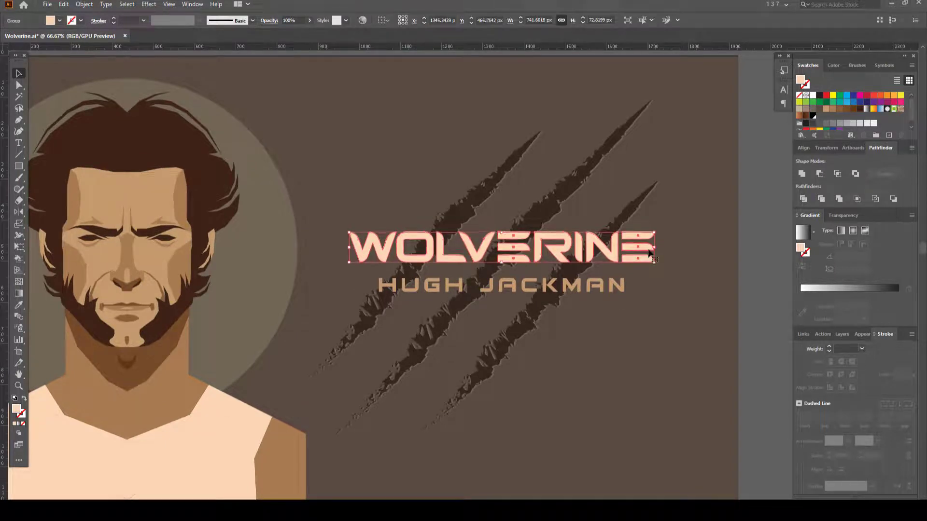
left_click(682, 213)
scroll(681, 226, "down", 2)
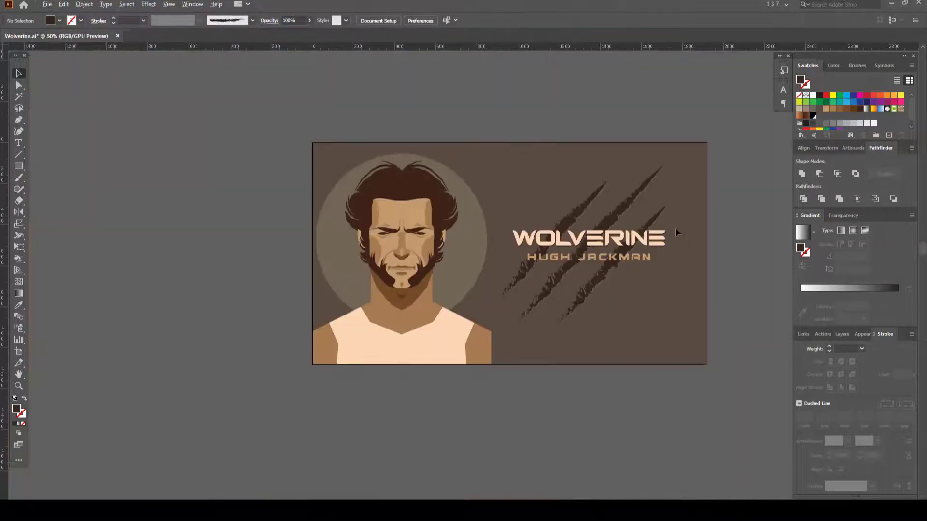
scroll(673, 234, "up", 1)
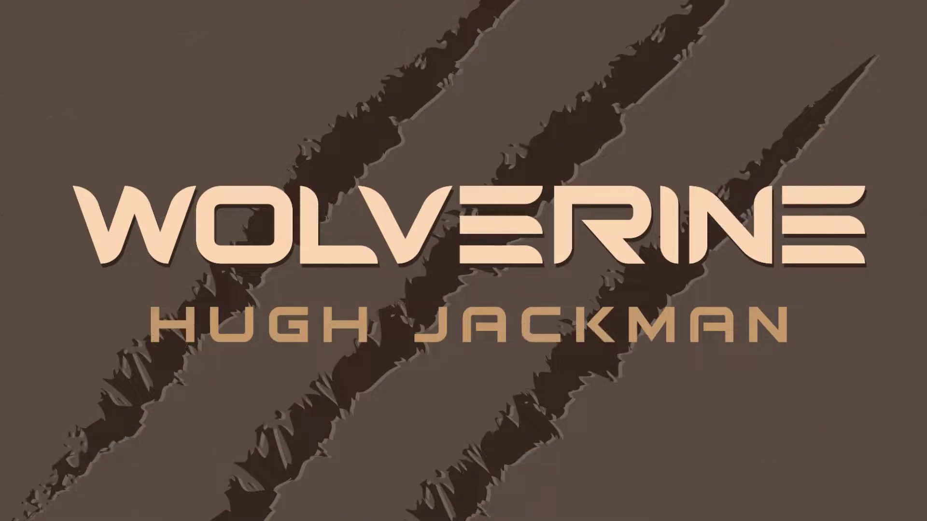